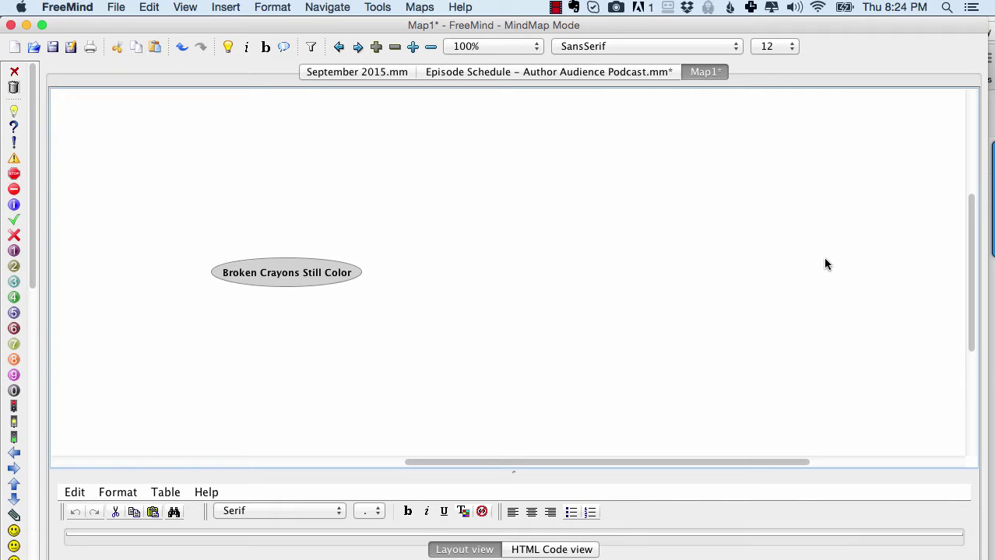
{"action": "double_click", "coordinate": [275, 272]}
{"action": "left_click", "coordinate": [289, 306]}
{"action": "double_click", "coordinate": [304, 279]}
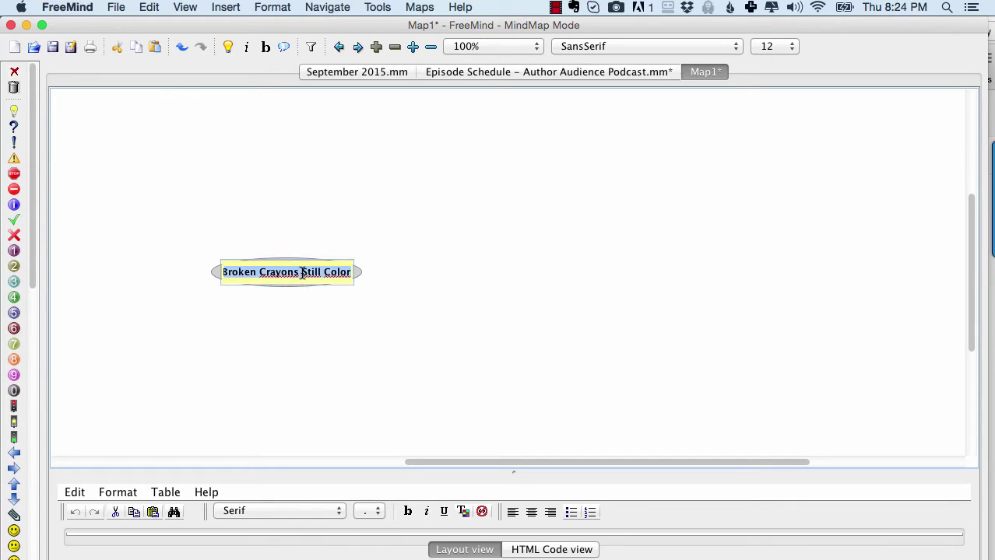
{"action": "left_click", "coordinate": [251, 302]}
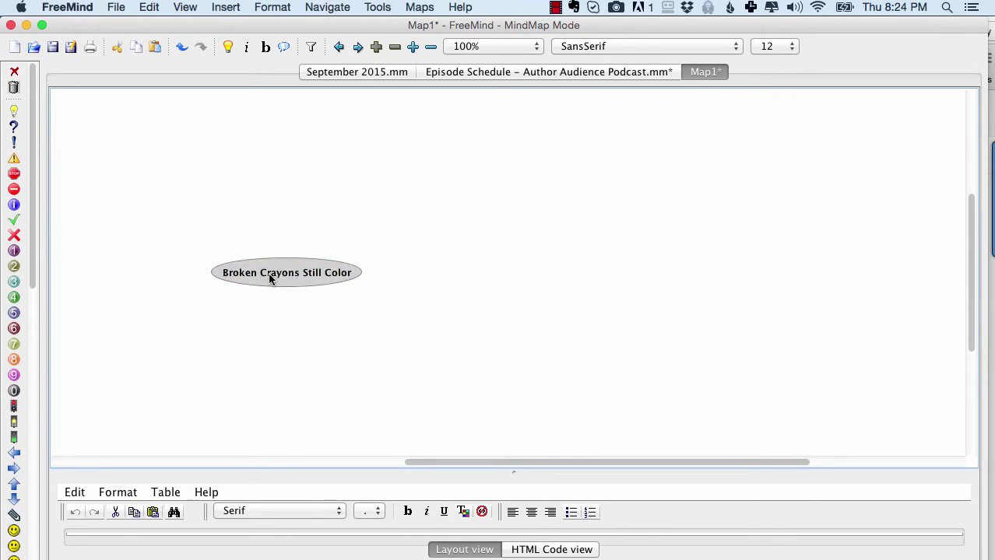
- Open the node background color chooser for the central node and close it without choosing a color
{"action": "right_click", "coordinate": [271, 278]}
{"action": "mouse_move", "coordinate": [354, 477]}
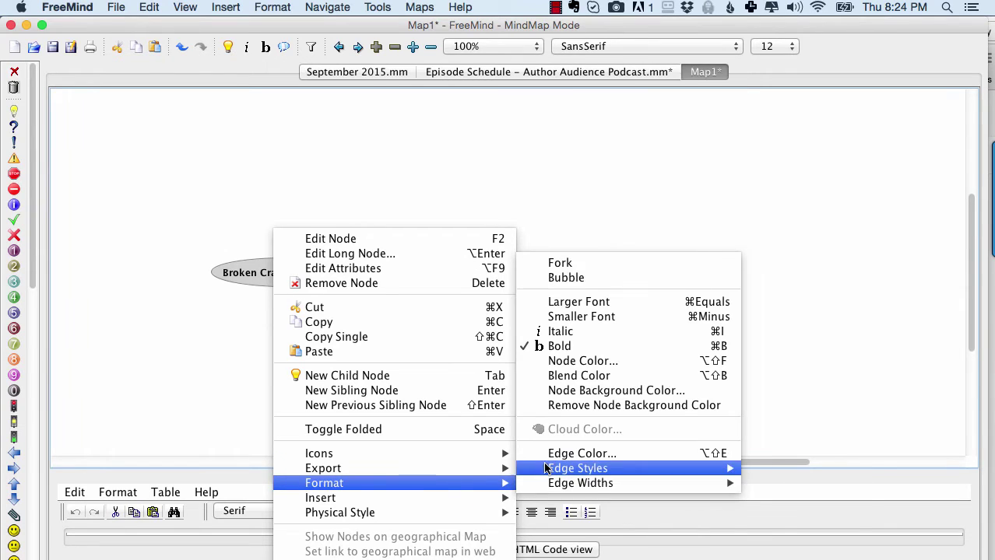
{"action": "left_click", "coordinate": [564, 391]}
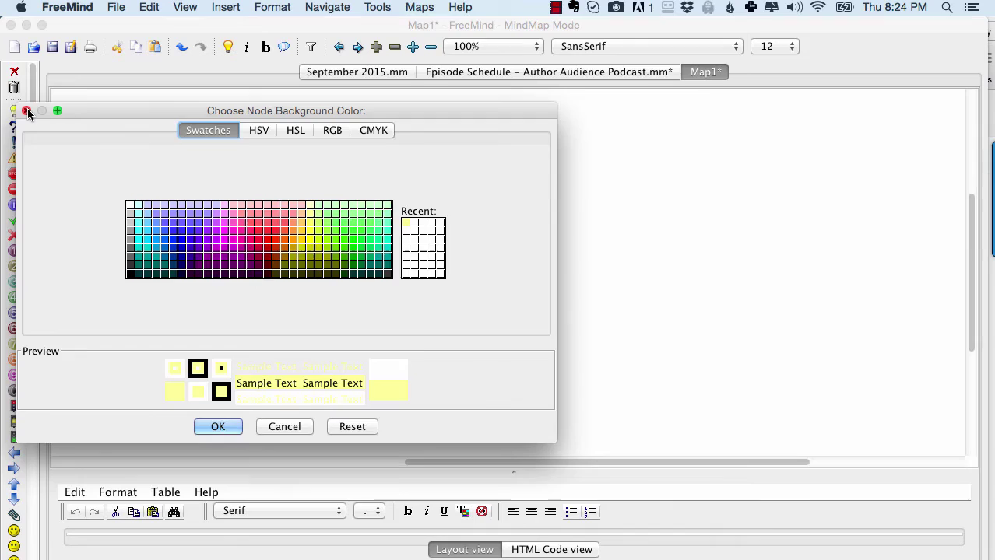
{"action": "left_click", "coordinate": [26, 111]}
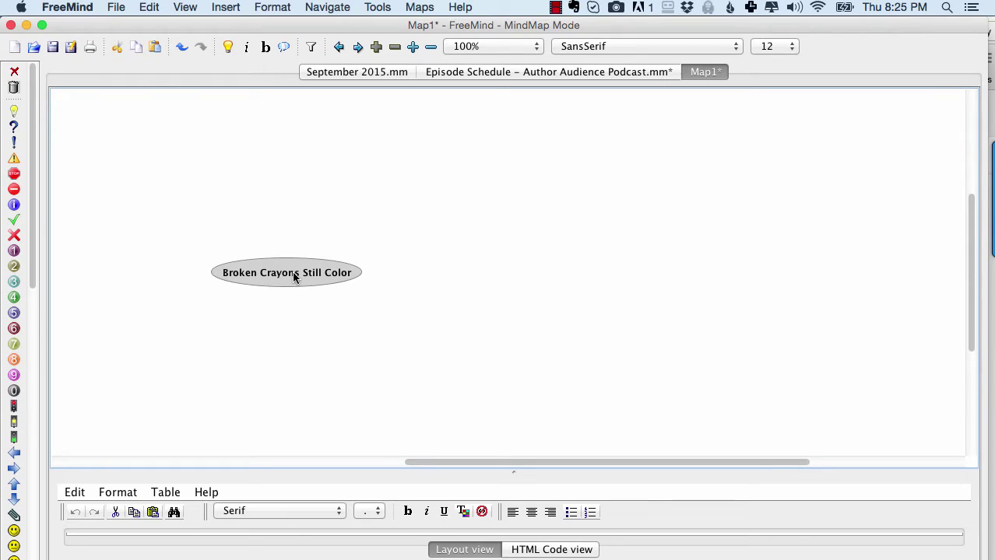
- Add the child nodes "REJECTED" and "BARREN" to the central "Broken Crayons Still Color" node
{"action": "key", "text": "Tab"}
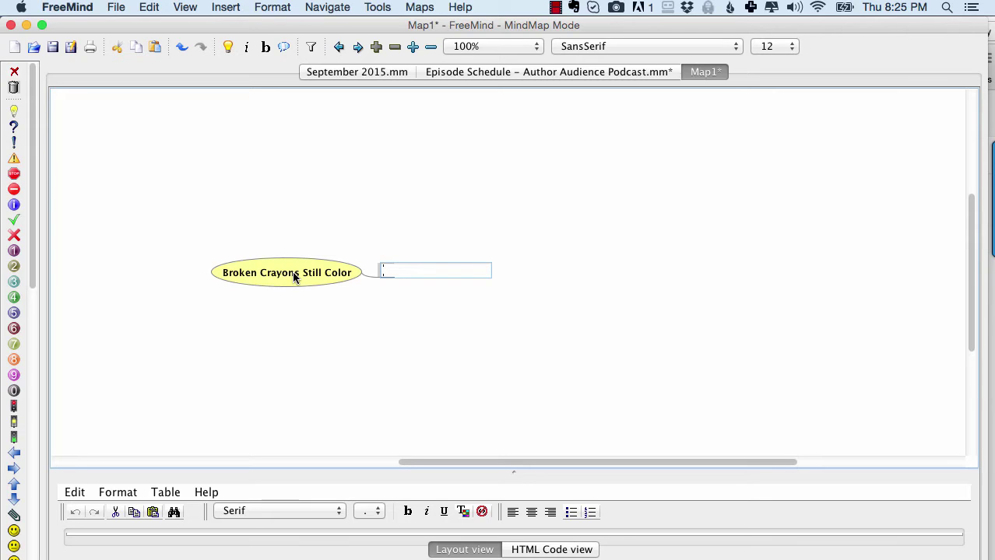
{"action": "type", "text": "REJECTED"}
{"action": "key", "text": "Return"}
{"action": "key", "text": "Return"}
{"action": "type", "text": "BARREN"}
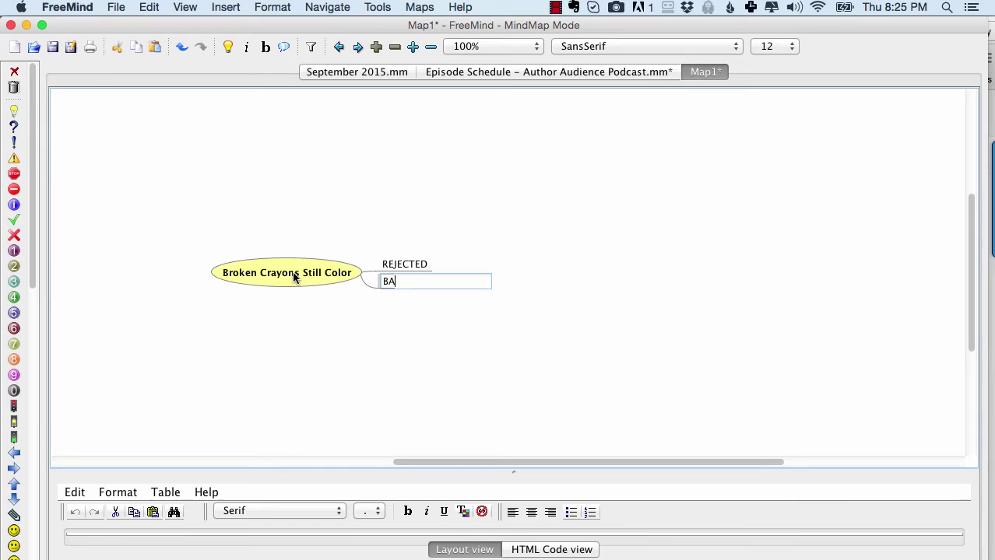
{"action": "key", "text": "Return"}
- Add sibling nodes "BODY IMAGE IMPERFECTIONS", "USED AND ABUSED", "THE UGLINESS OF SIN", "WORRY/ANXIETY", "PAIN OF BETRAYAL", "UNANSWERED PRAYERS" and "Themes/ideas" below BARREN
{"action": "key", "text": "Return"}
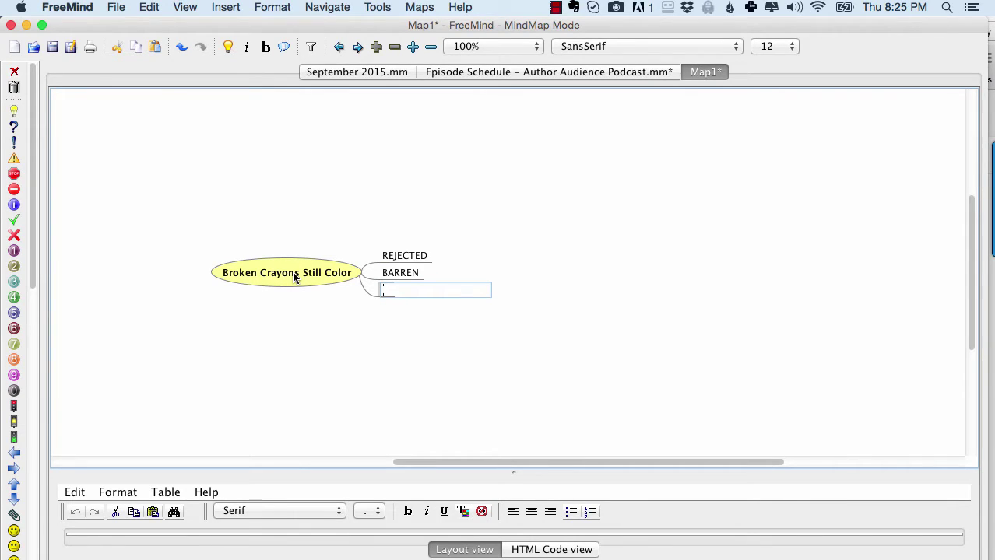
{"action": "type", "text": "B"}
{"action": "type", "text": "Themes/"}
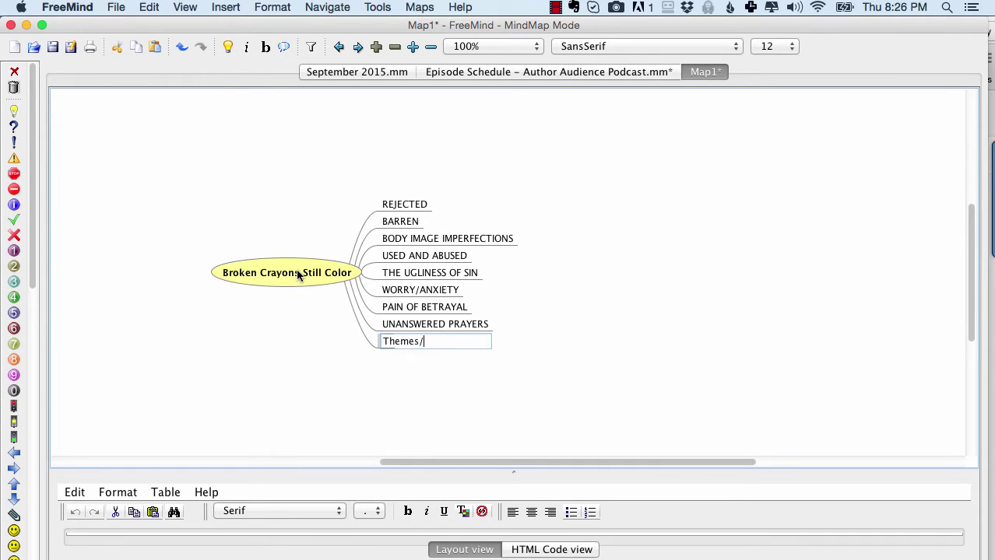
{"action": "type", "text": "ideas"}
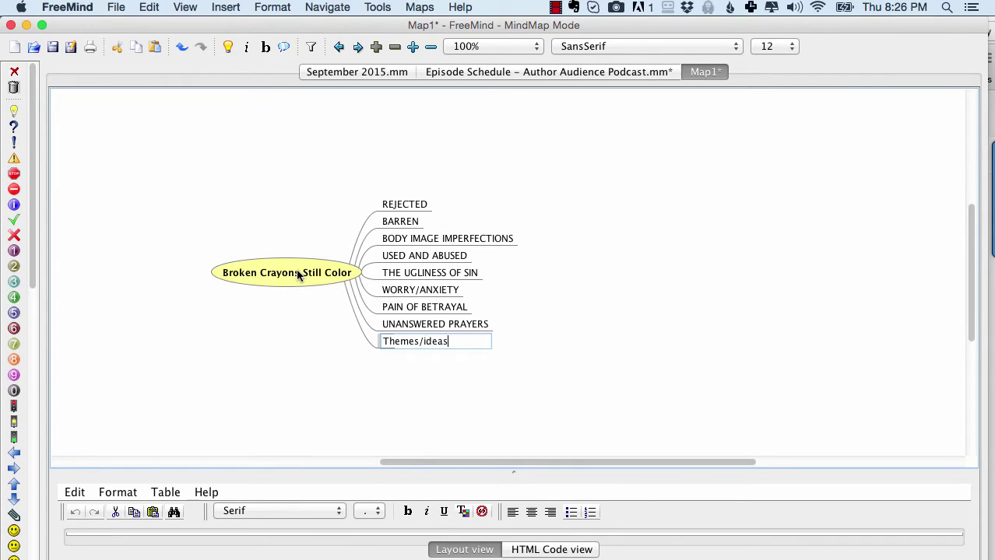
{"action": "key", "text": "Return"}
- Add child nodes "Colors represent different chapters" and "Coloring pages" under Themes/ideas, followed by a blank one
{"action": "key", "text": "Tab"}
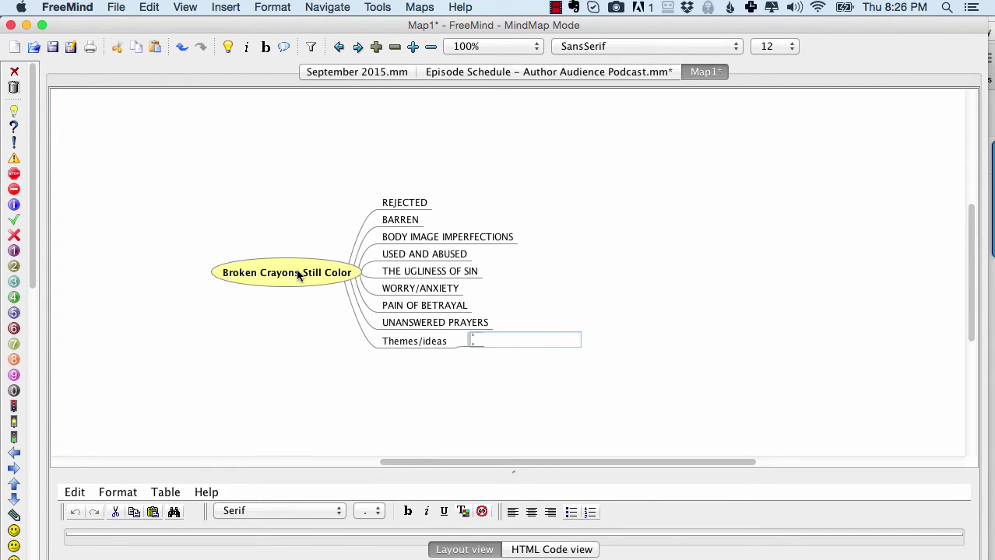
{"action": "type", "text": "Colors represent diffe"}
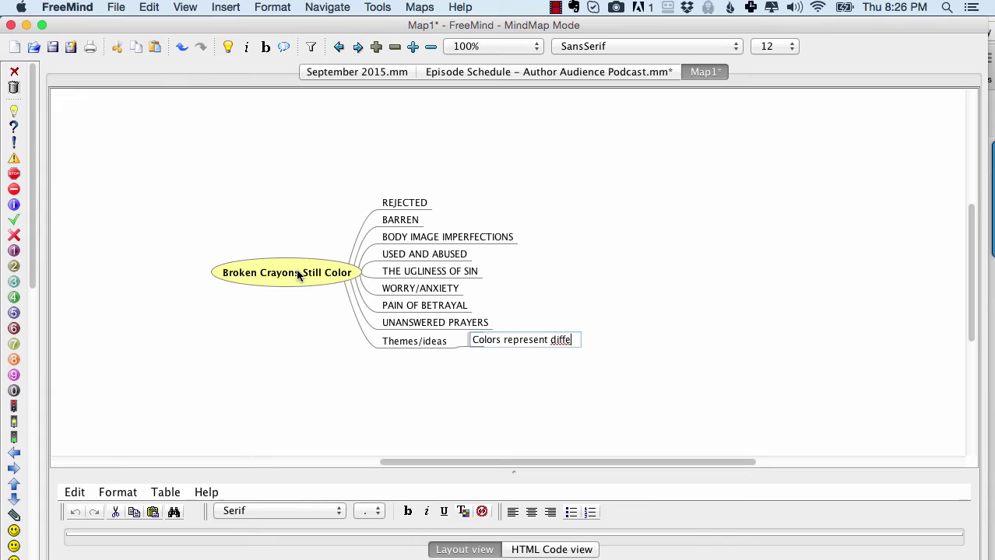
{"action": "type", "text": "rent chapters"}
{"action": "key", "text": "Return"}
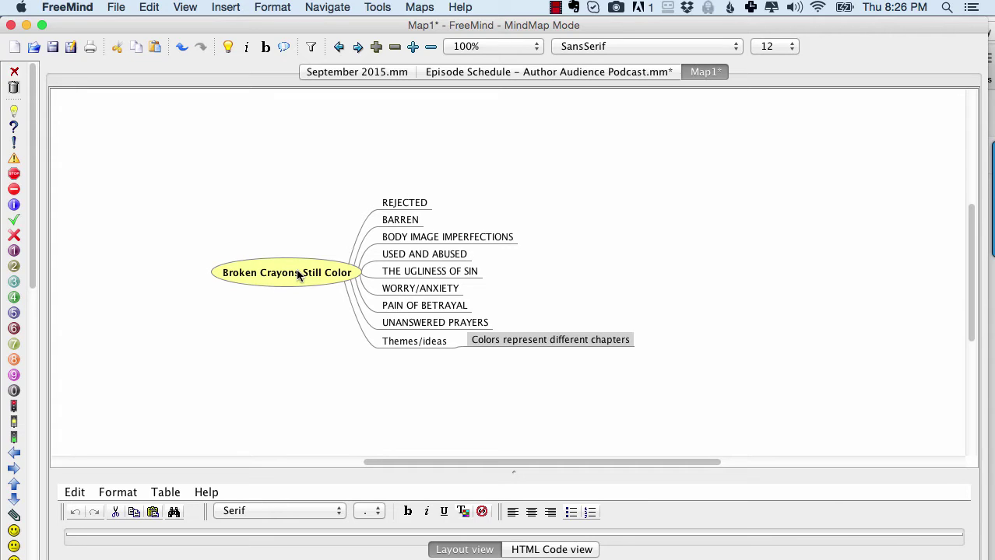
{"action": "key", "text": "Return"}
{"action": "type", "text": "Colorin"}
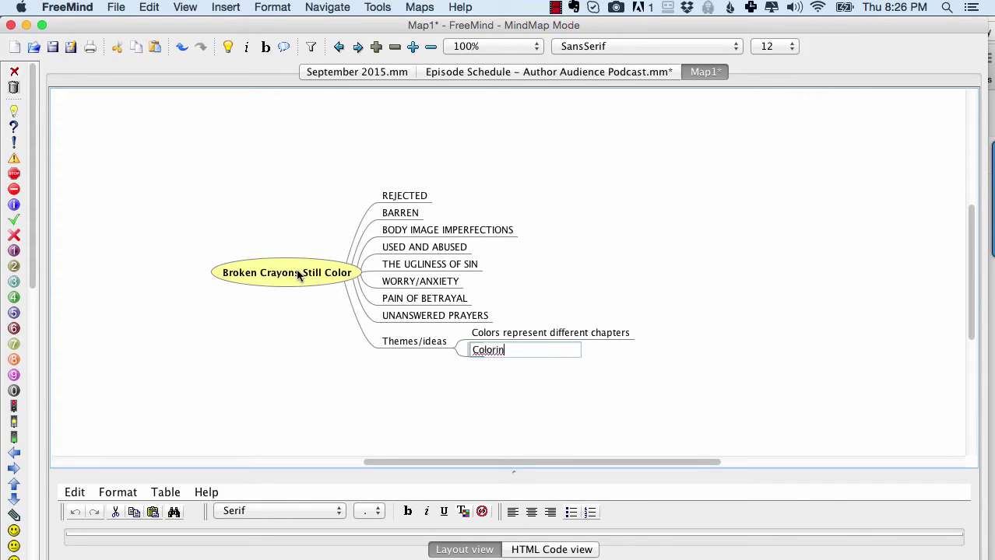
{"action": "type", "text": "g pages"}
{"action": "key", "text": "Return"}
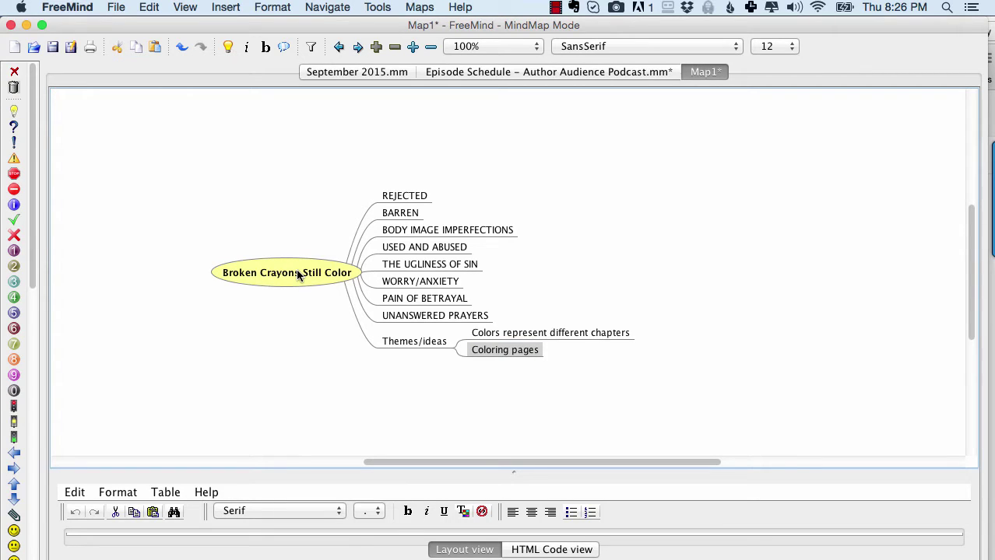
{"action": "key", "text": "Return"}
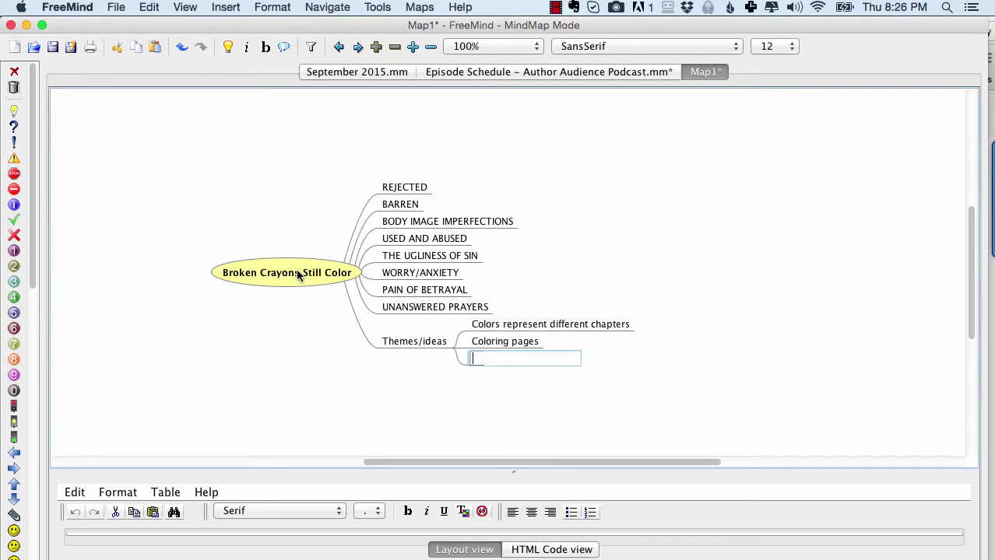
- Add a "Stories" branch to the central node directly below Themes/ideas
{"action": "left_click", "coordinate": [390, 342]}
{"action": "key", "text": "Return"}
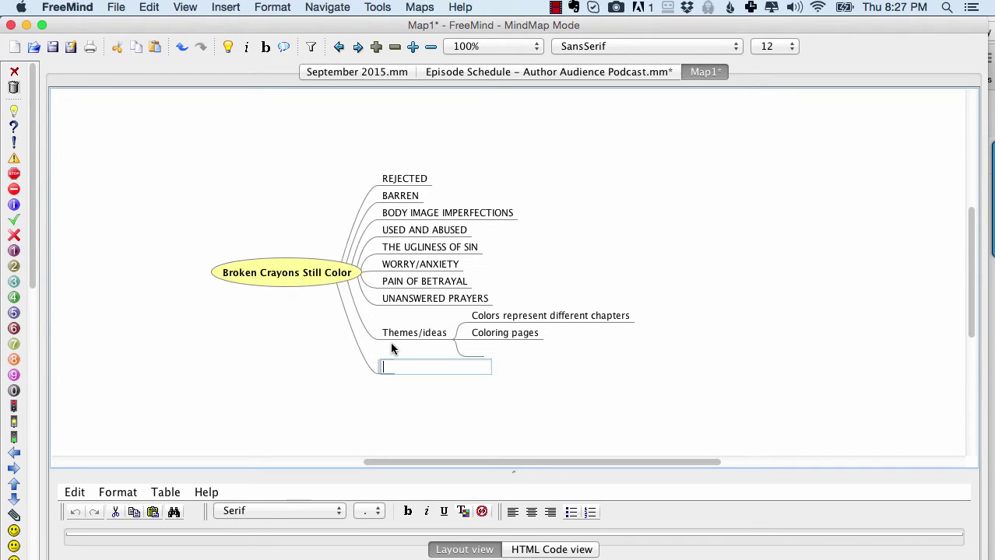
{"action": "type", "text": "Stories to po"}
{"action": "key", "text": "BackSpace"}
{"action": "key", "text": "BackSpace"}
{"action": "key", "text": "BackSpace"}
{"action": "key", "text": "BackSpace"}
{"action": "key", "text": "BackSpace"}
{"action": "key", "text": "Return"}
- Add the child nodes "My trip Haiti" and "Forgiving myself" under Stories
{"action": "key", "text": "Tab"}
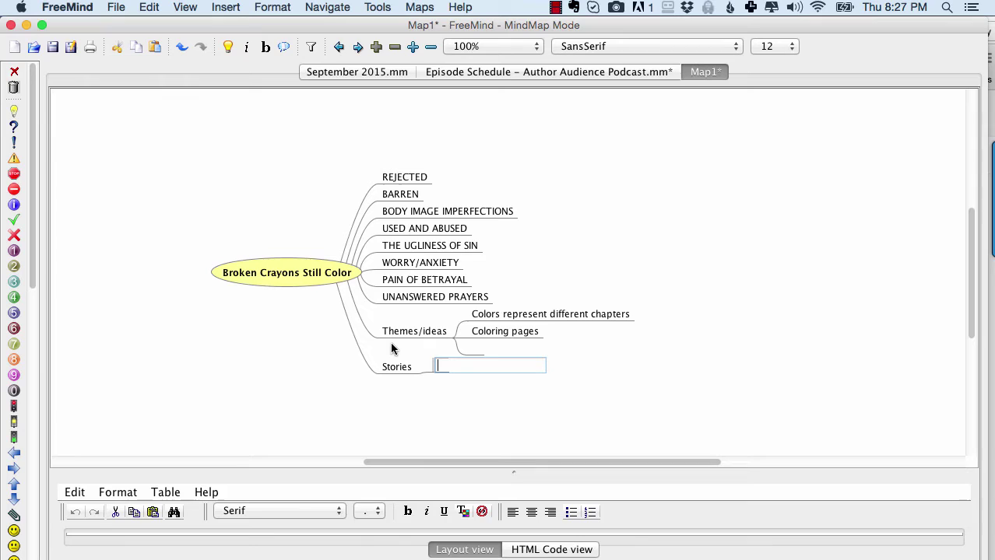
{"action": "type", "text": "My trip Haiti"}
{"action": "key", "text": "Return"}
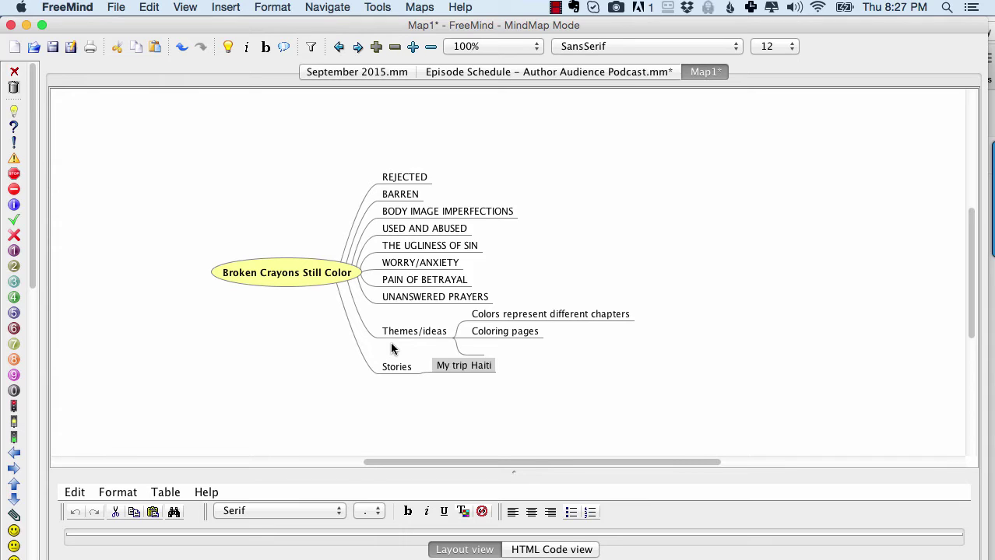
{"action": "key", "text": "Return"}
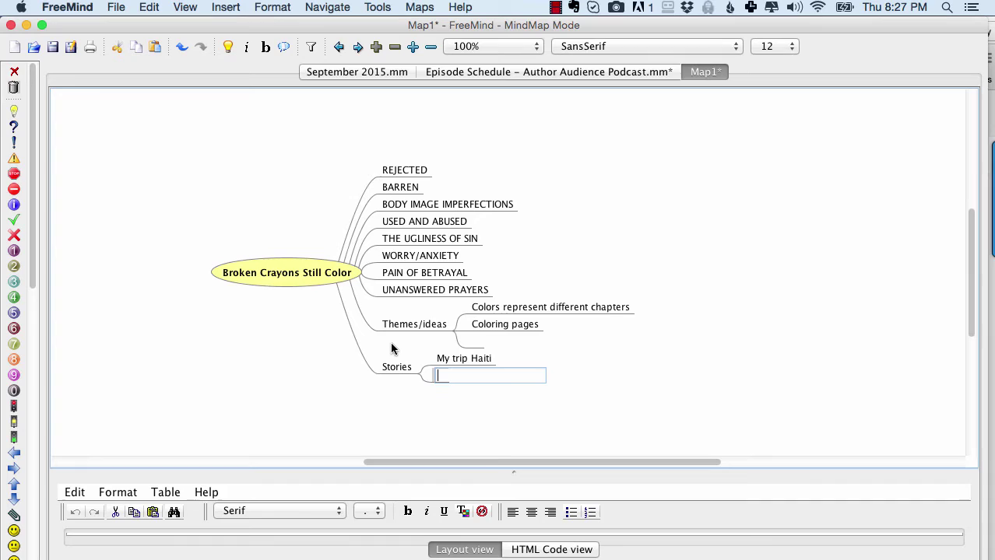
{"action": "type", "text": "Forgiving myself"}
{"action": "key", "text": "Return"}
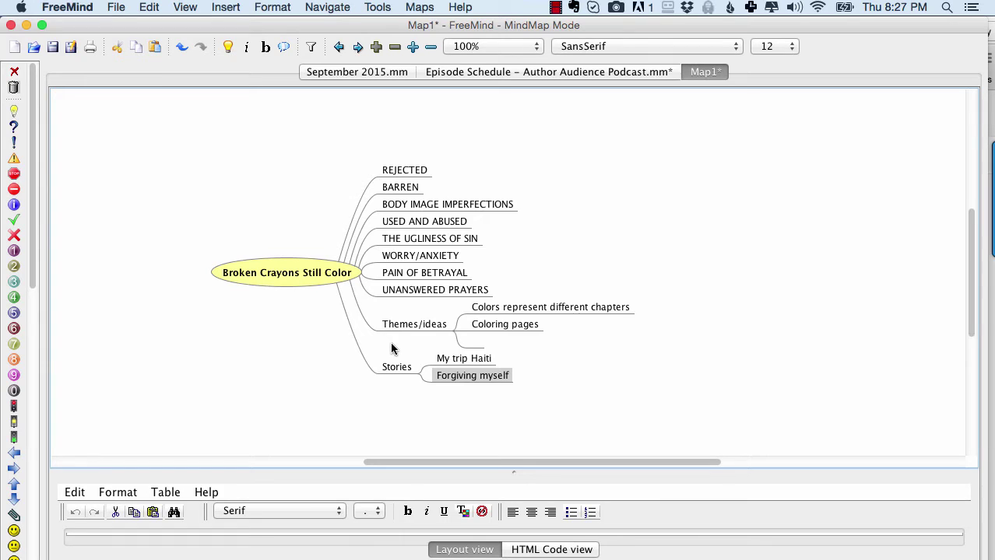
- Add the child node "Possibly open with this story" to the "Forgiving myself" node
{"action": "scroll", "coordinate": [296, 367], "scroll_direction": "down", "scroll_amount": 3}
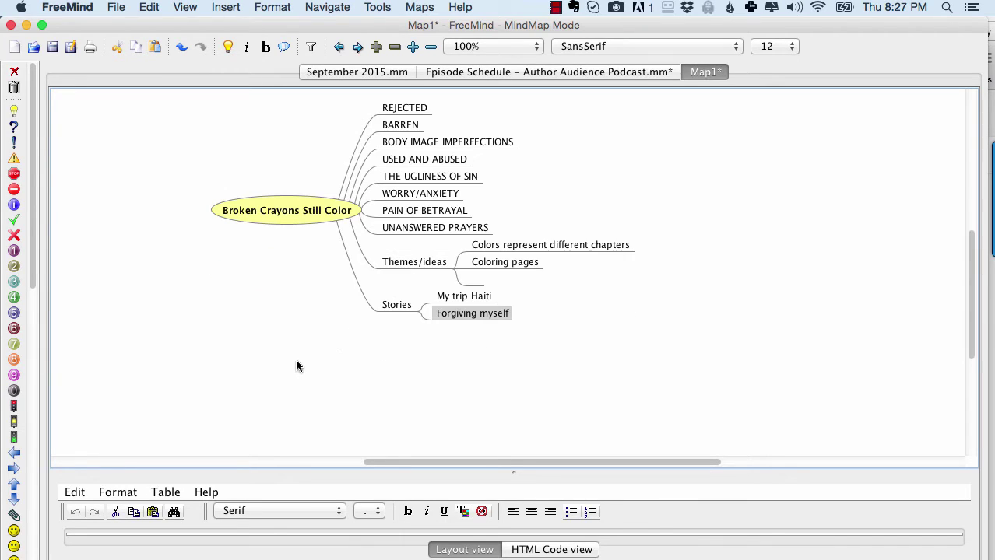
{"action": "scroll", "coordinate": [304, 360], "scroll_direction": "up", "scroll_amount": 3}
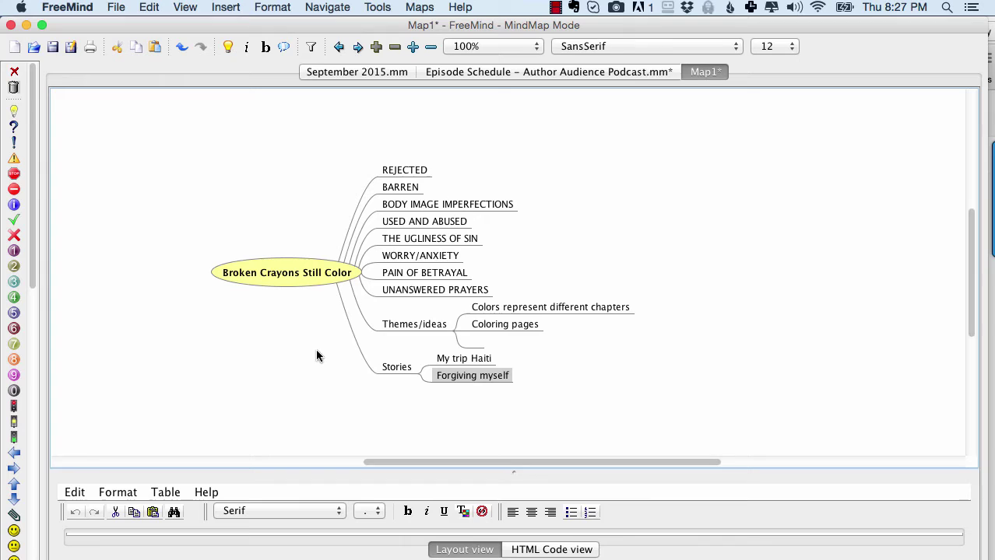
{"action": "key", "text": "Tab"}
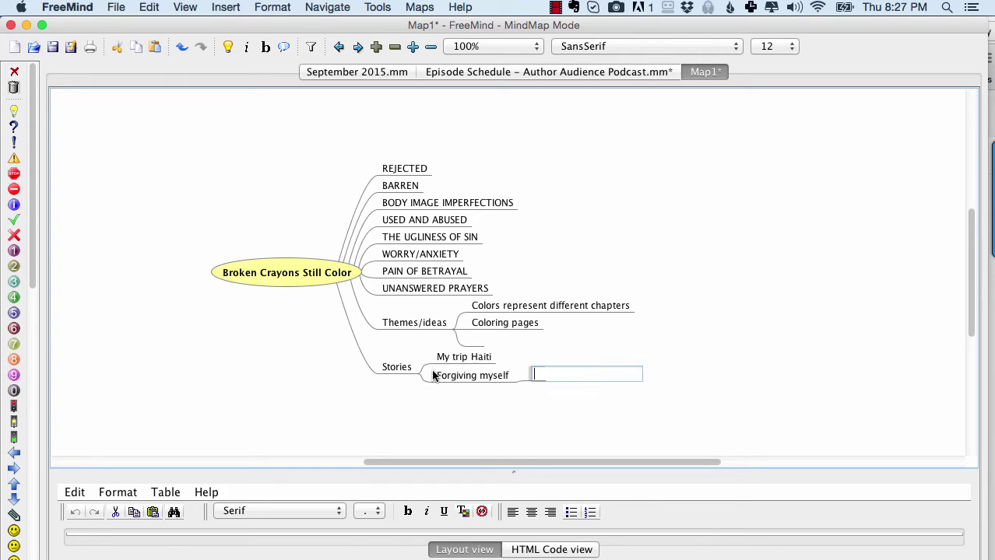
{"action": "type", "text": "Po"}
{"action": "type", "text": "ssibly open wit"}
{"action": "type", "text": "h this story"}
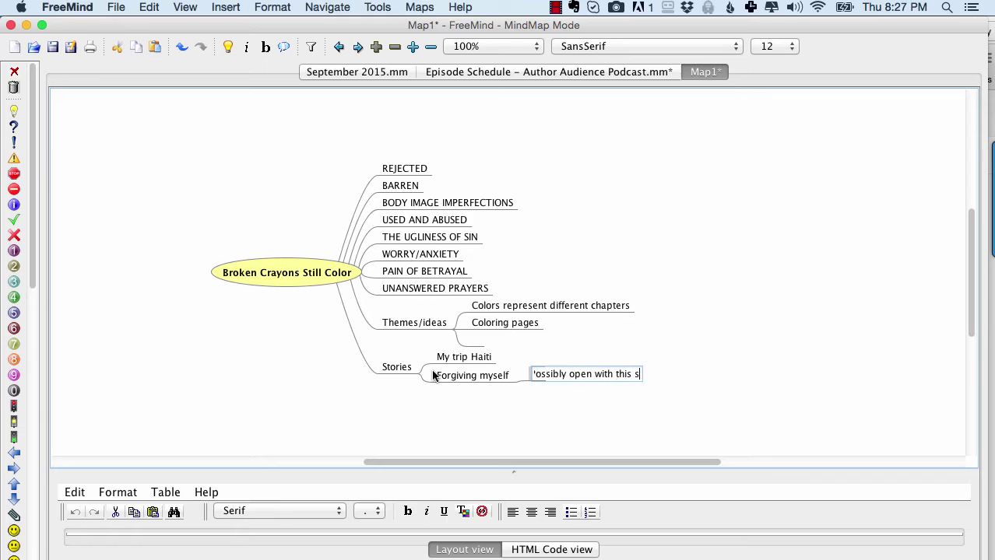
{"action": "key", "text": "Return"}
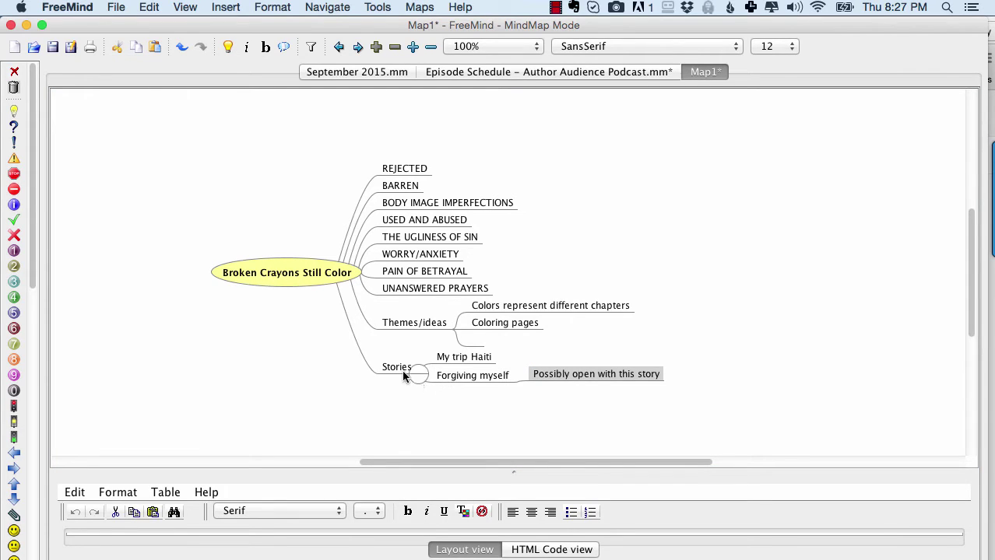
- Add the sibling node "Don't live with the labels of the past or your pain" below "Forgiving myself"
{"action": "left_click", "coordinate": [461, 377]}
{"action": "key", "text": "Return"}
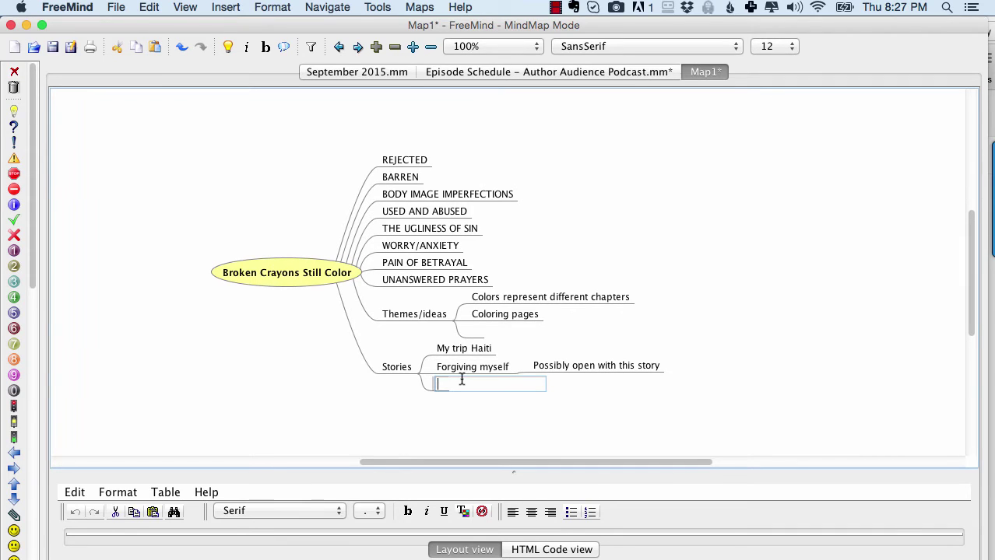
{"action": "type", "text": "Don't live with "}
{"action": "type", "text": "the labels '"}
{"action": "type", "text": "of the past or"}
{"action": "type", "text": " your pa"}
{"action": "type", "text": "in"}
{"action": "key", "text": "Return"}
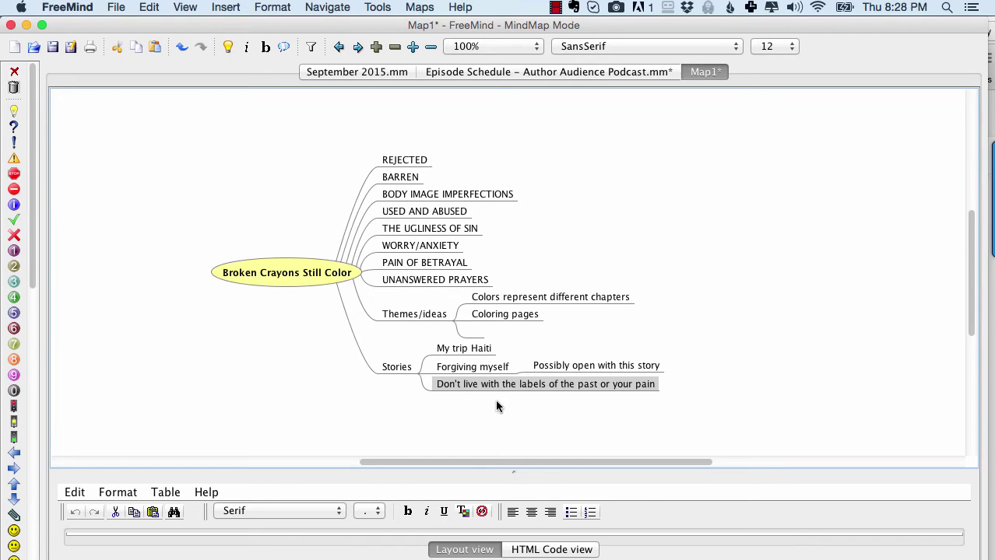
- Add the sibling node "The desire to belong" below UNANSWERED PRAYERS
{"action": "left_click", "coordinate": [398, 283]}
{"action": "key", "text": "Return"}
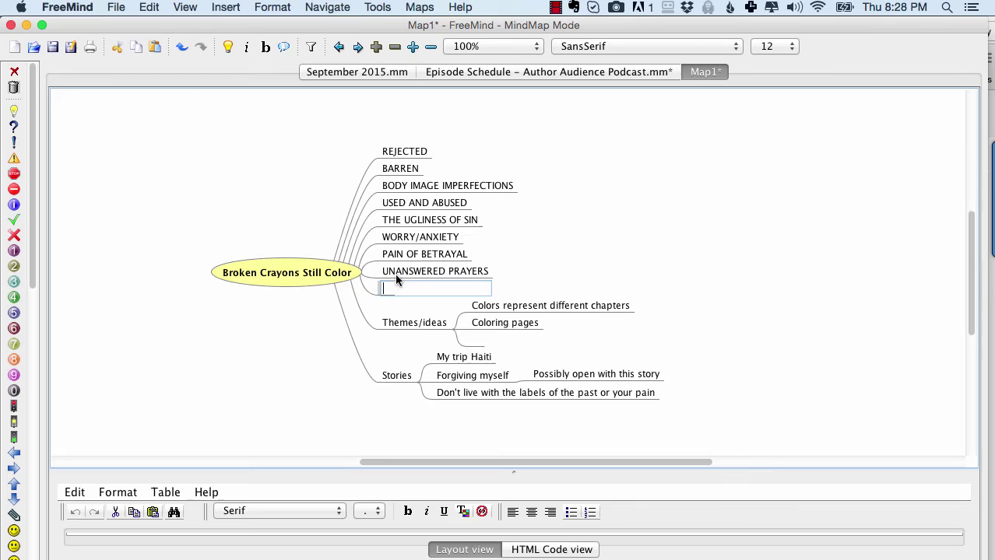
{"action": "type", "text": "The desire to belong"}
{"action": "key", "text": "Return"}
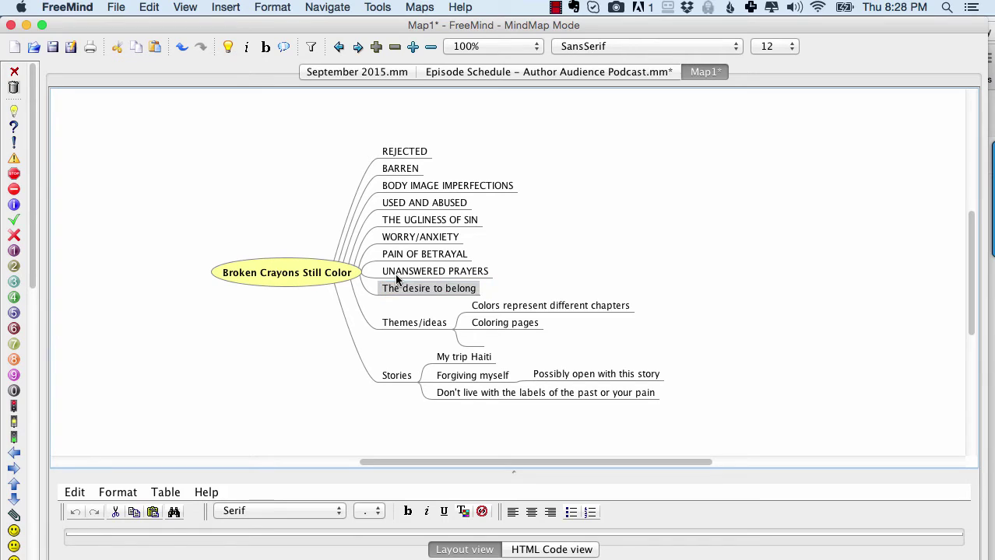
- Move "The desire to belong" under REJECTED, on to UNANSWERED PRAYERS, and finally under Themes/ideas
{"action": "left_click_drag", "start_coordinate": [396, 289], "coordinate": [414, 157]}
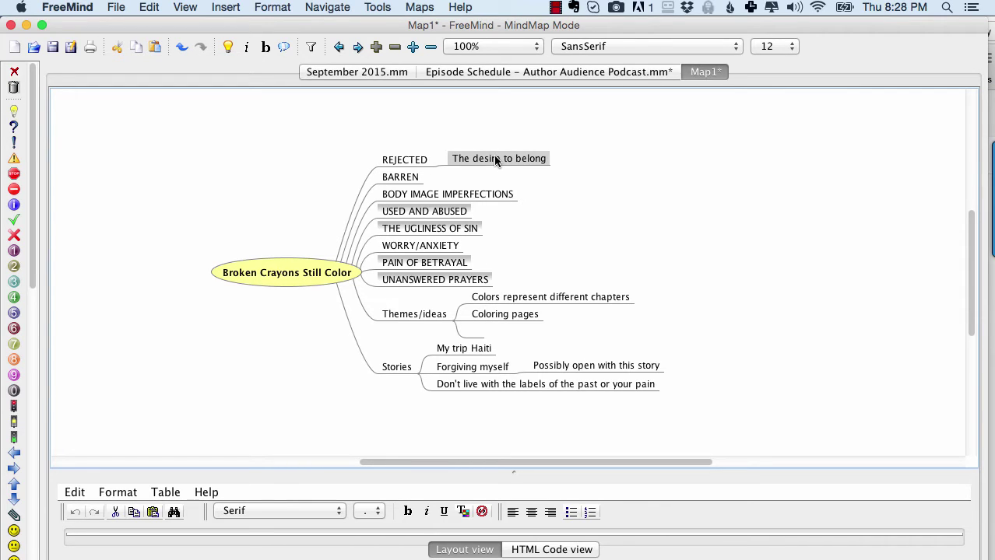
{"action": "left_click_drag", "start_coordinate": [495, 160], "coordinate": [471, 281]}
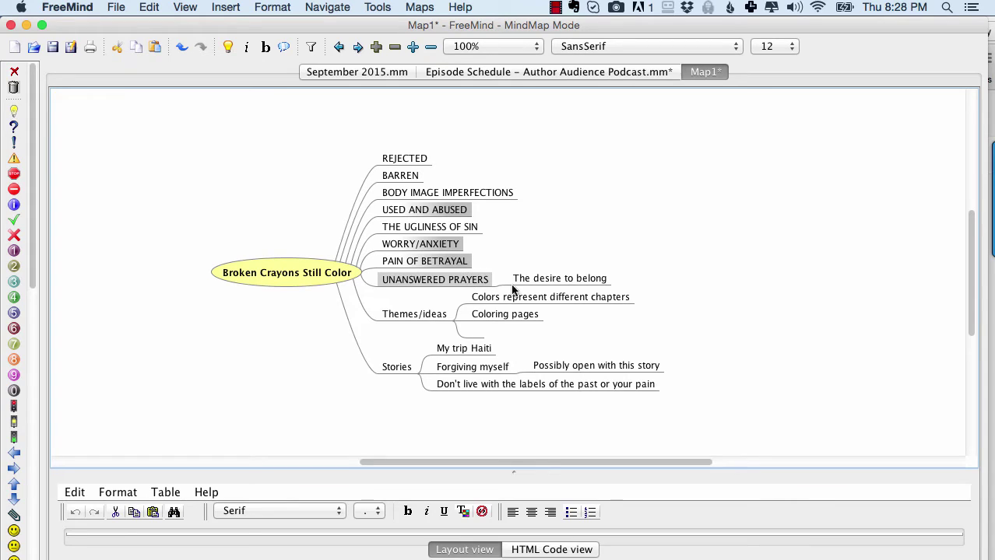
{"action": "left_click_drag", "start_coordinate": [548, 275], "coordinate": [436, 314]}
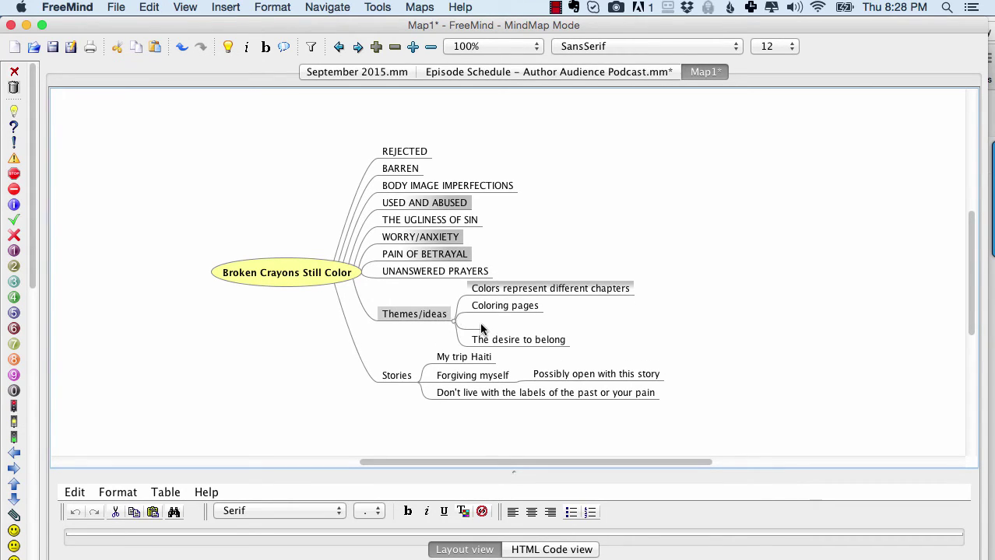
- Remove the blank child node under Themes/ideas
{"action": "right_click", "coordinate": [479, 323]}
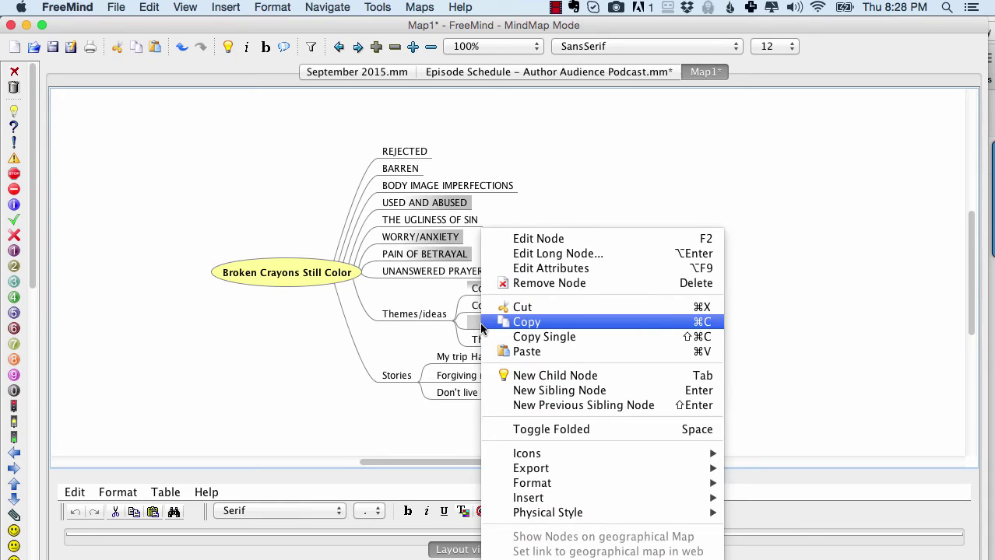
{"action": "left_click", "coordinate": [499, 285]}
{"action": "left_click", "coordinate": [638, 303]}
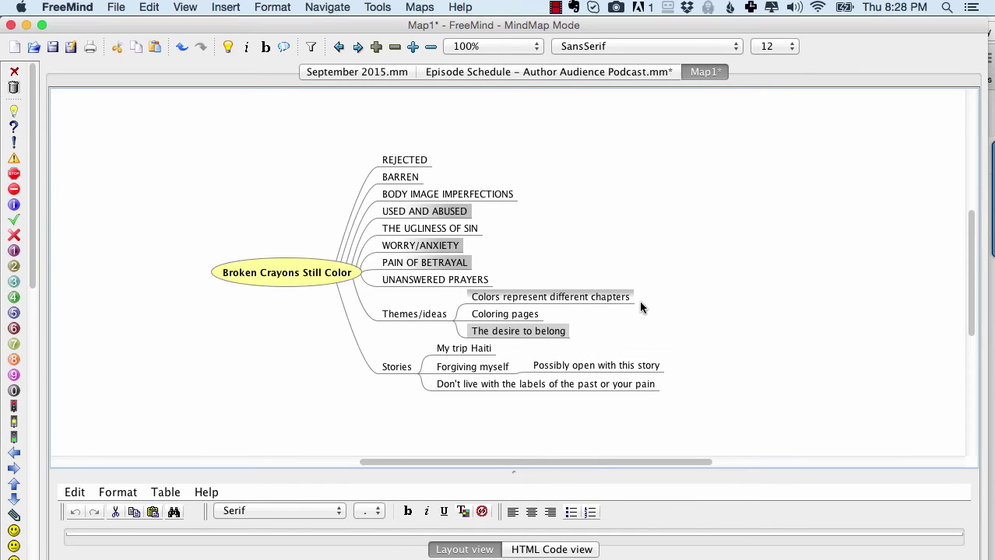
- Move "The desire to belong" under REJECTED and add a blank sibling node directly below REJECTED
{"action": "left_click_drag", "start_coordinate": [504, 333], "coordinate": [425, 168]}
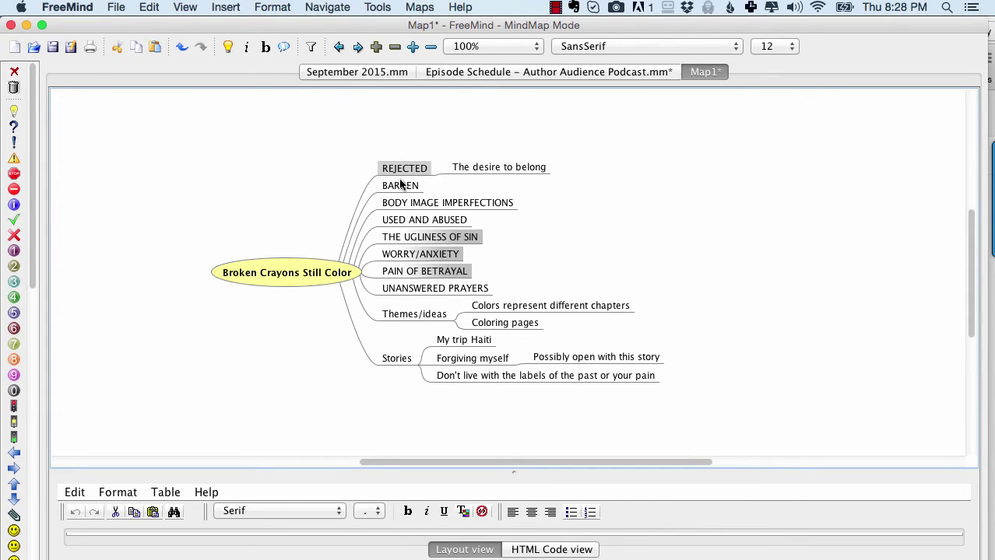
{"action": "left_click", "coordinate": [397, 171]}
{"action": "left_click", "coordinate": [397, 171]}
{"action": "key", "text": "Return"}
{"action": "type", "text": "Chapter"}
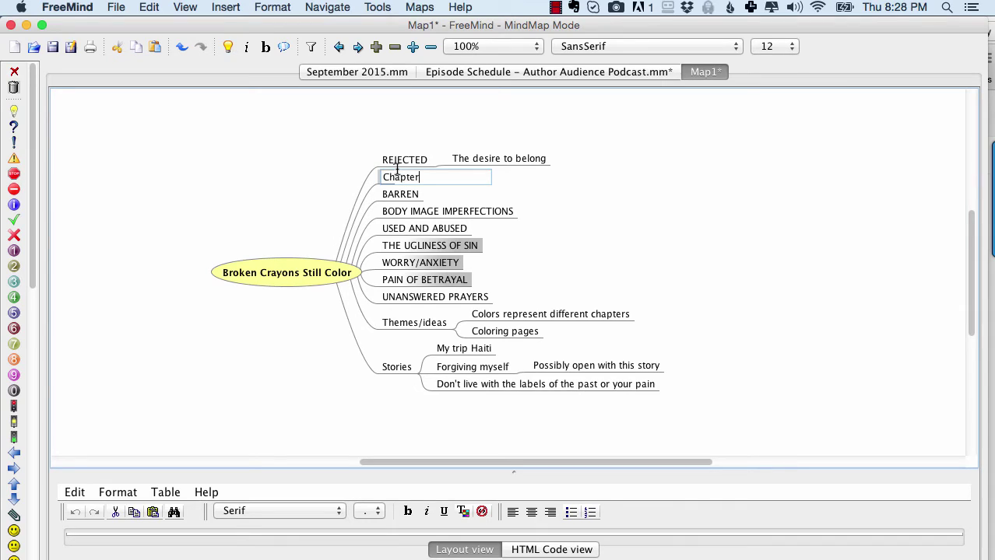
{"action": "left_click", "coordinate": [14, 251]}
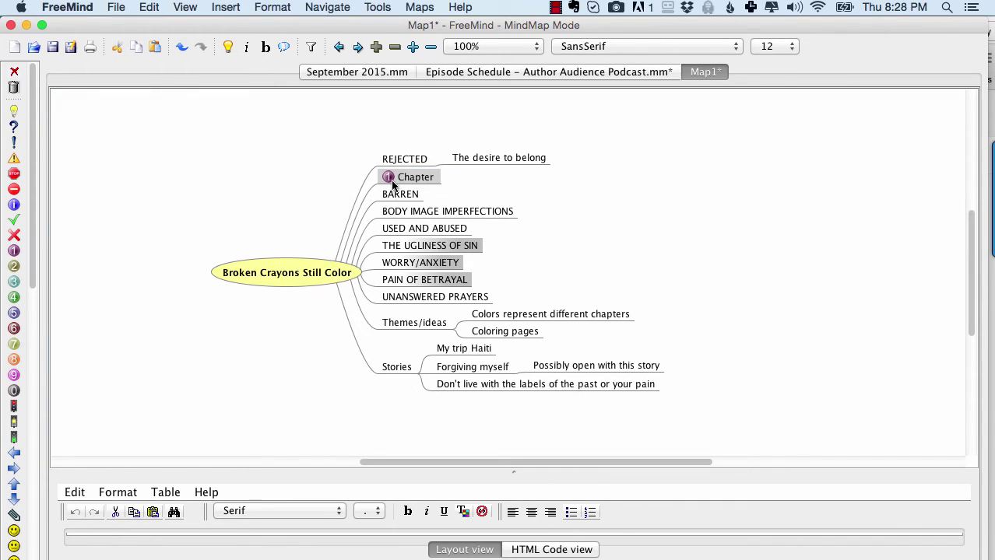
{"action": "left_click", "coordinate": [179, 47]}
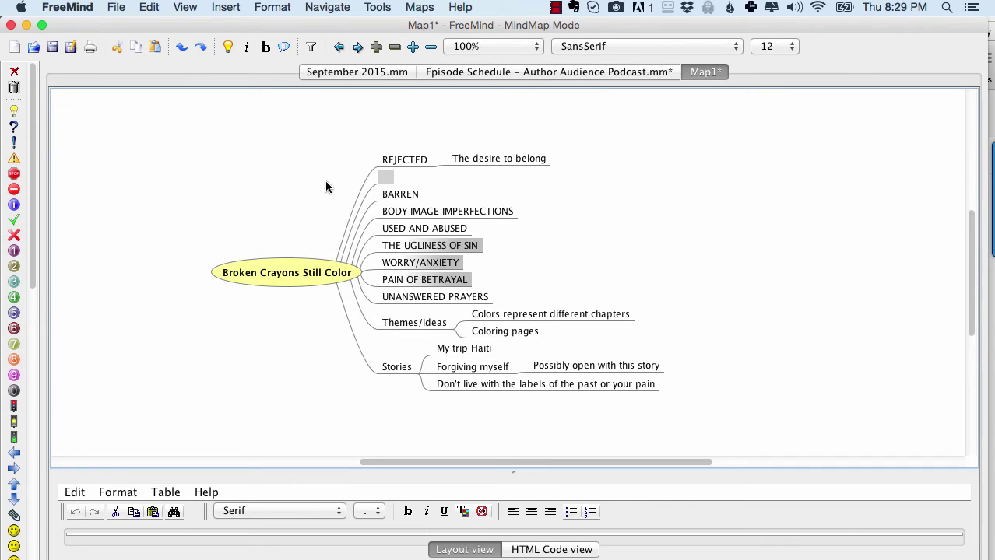
- Name the blank node below REJECTED "Chapter one" and add the sibling node "Chapter two" below it
{"action": "double_click", "coordinate": [385, 178]}
{"action": "type", "text": "Chapter one"}
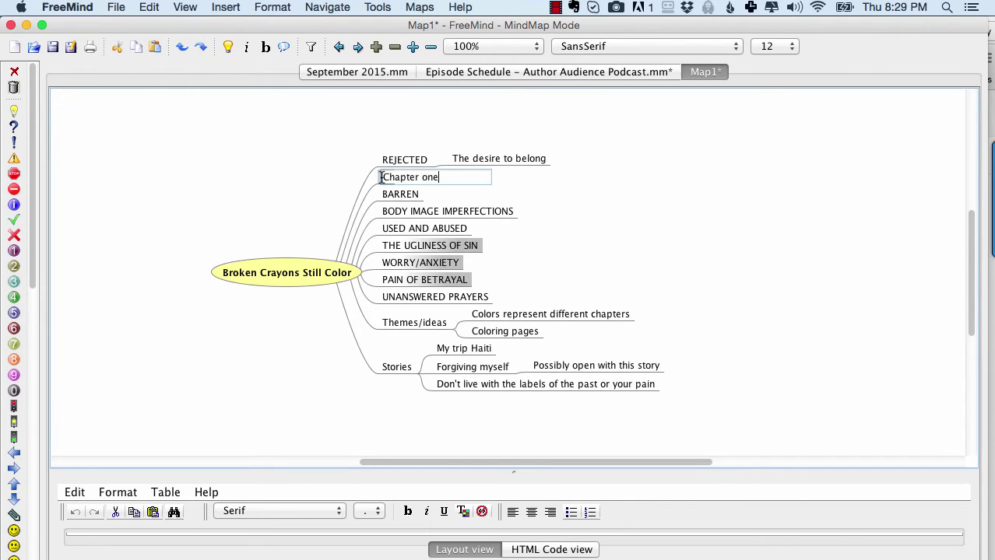
{"action": "key", "text": "Return"}
{"action": "key", "text": "Return"}
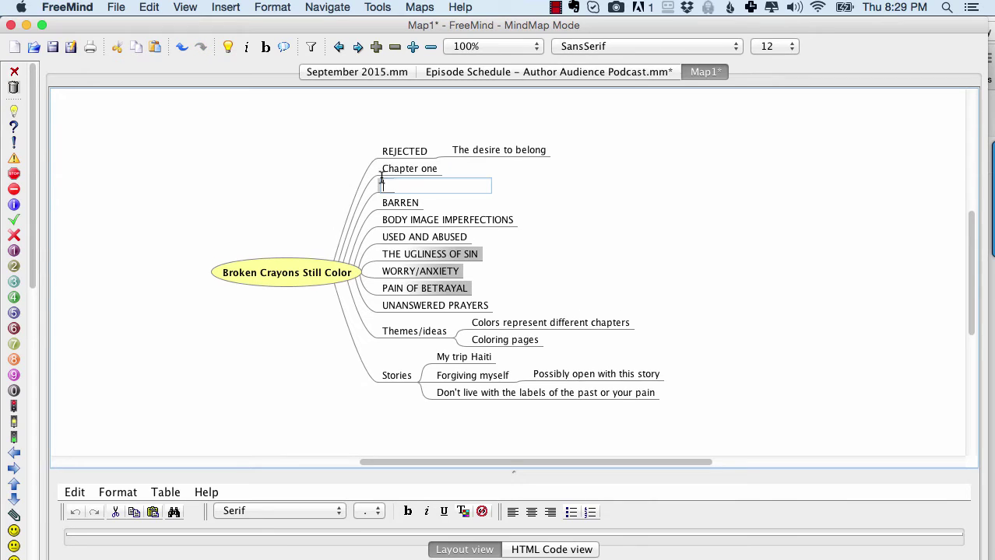
{"action": "type", "text": "Chapter two"}
{"action": "key", "text": "Return"}
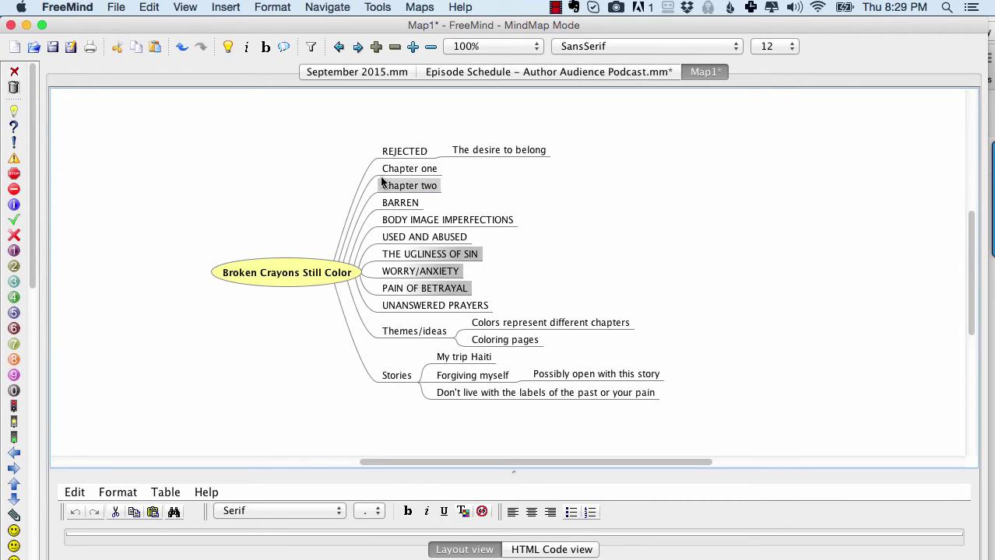
- Add the sibling nodes "Chapter three" and "Chapter four" below Chapter two
{"action": "key", "text": "Return"}
{"action": "type", "text": "Chapter three"}
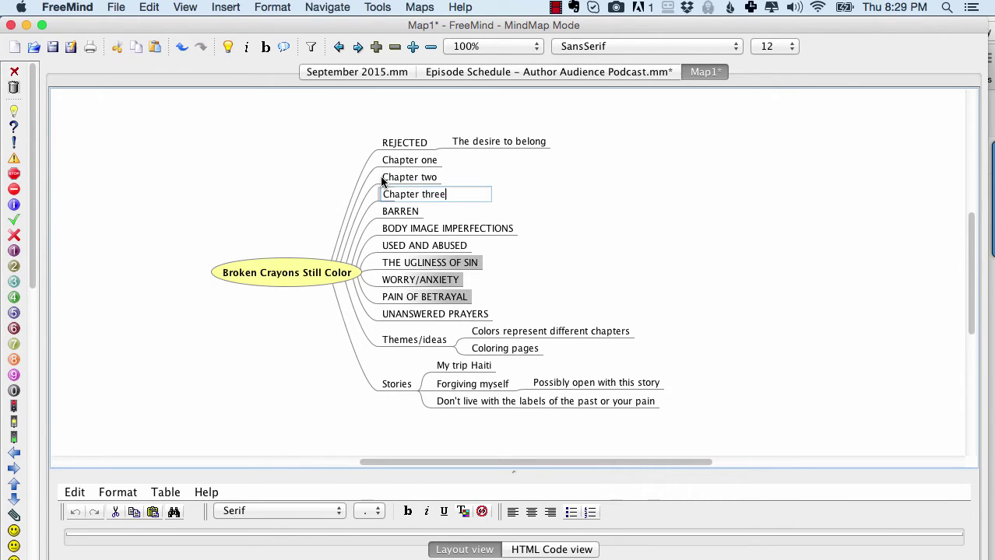
{"action": "key", "text": "Return"}
{"action": "key", "text": "Return"}
{"action": "type", "text": "Chapter"}
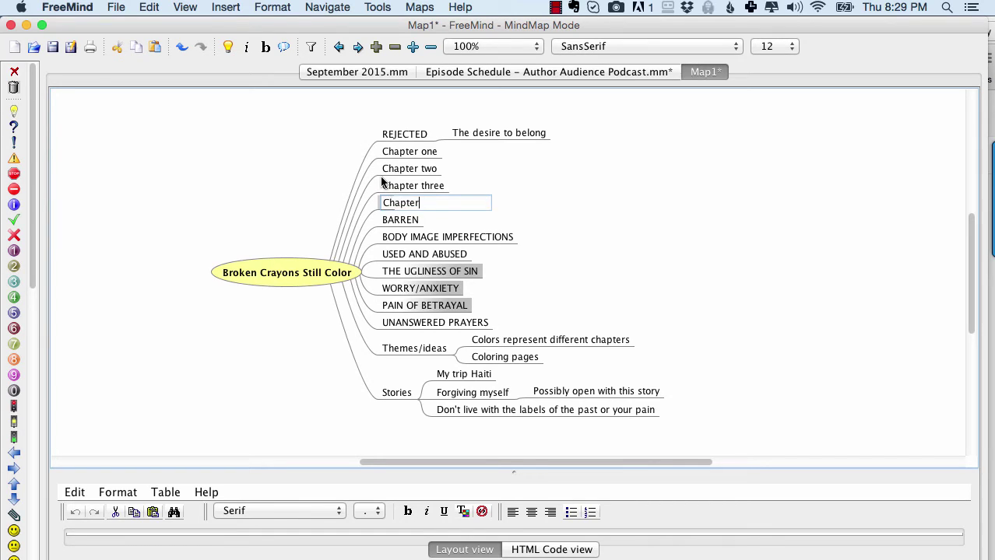
{"action": "key", "text": "Return"}
{"action": "double_click", "coordinate": [414, 203]}
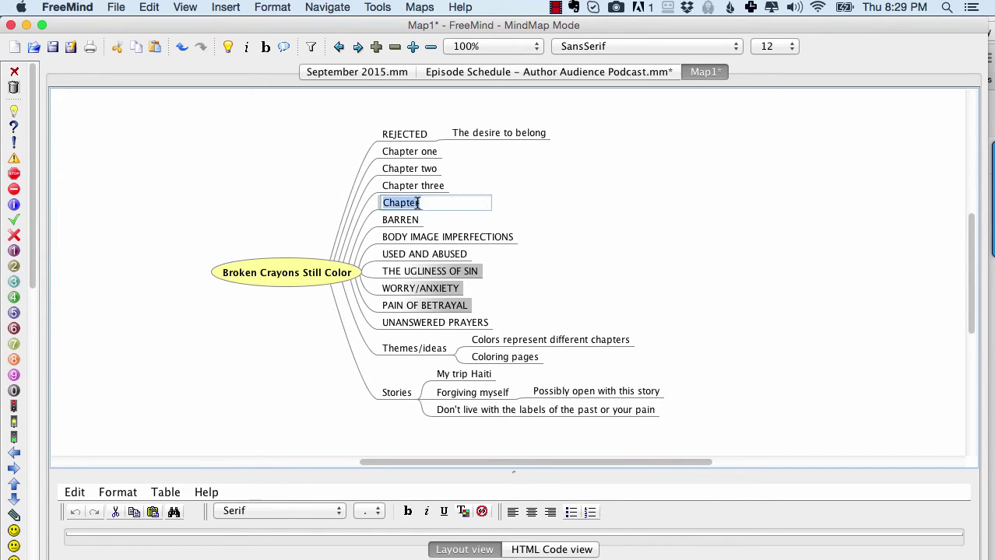
{"action": "left_click", "coordinate": [421, 202]}
{"action": "type", "text": "four"}
{"action": "key", "text": "Return"}
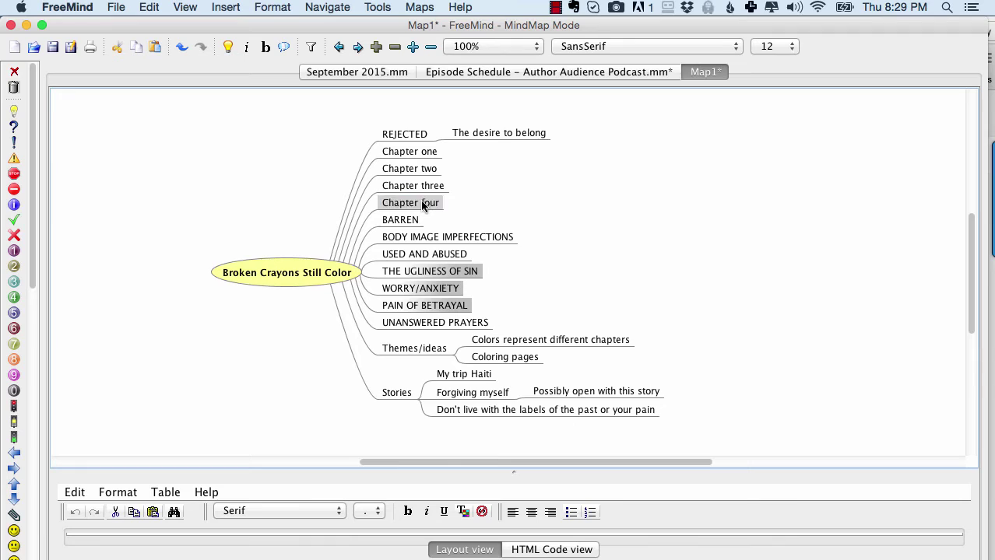
- Add the sibling nodes "Chapter five" and "Chapter six" below Chapter four
{"action": "key", "text": "Return"}
{"action": "type", "text": "Chapter"}
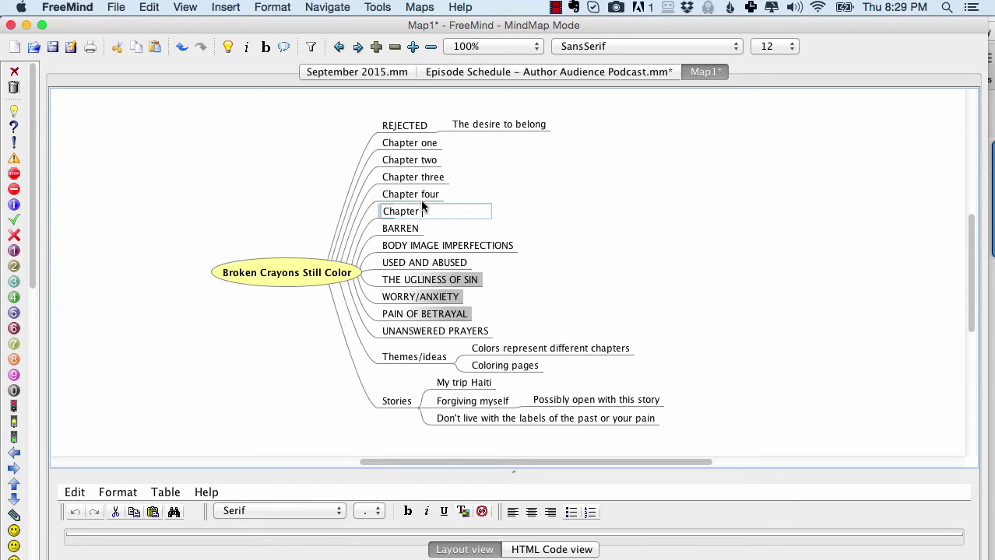
{"action": "type", "text": " five"}
{"action": "key", "text": "Return"}
{"action": "key", "text": "Return"}
{"action": "type", "text": "C"}
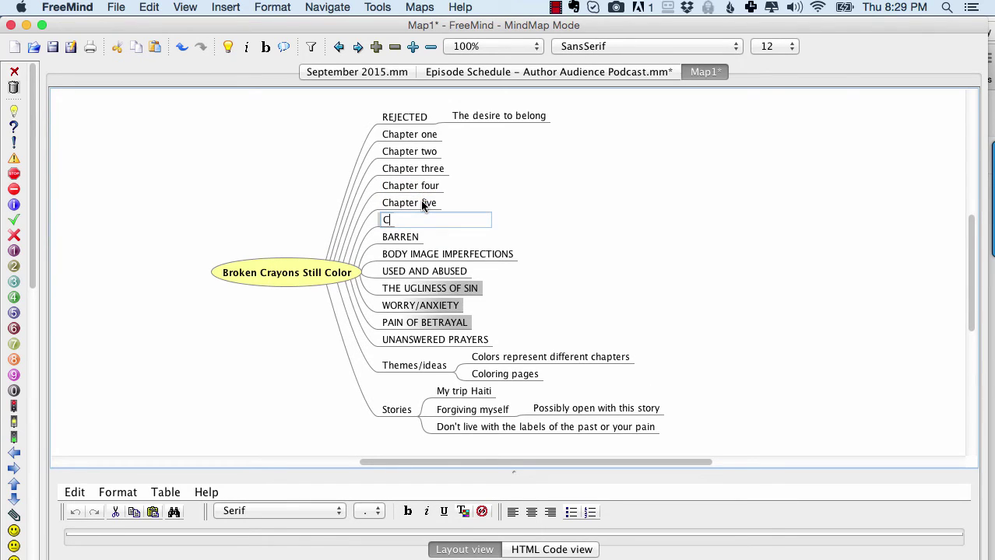
{"action": "type", "text": "hapter six"}
{"action": "key", "text": "Return"}
- Add the sibling nodes "Chapter seven" and "Chapter eight" below Chapter six
{"action": "key", "text": "Return"}
{"action": "type", "text": "Chapter seven"}
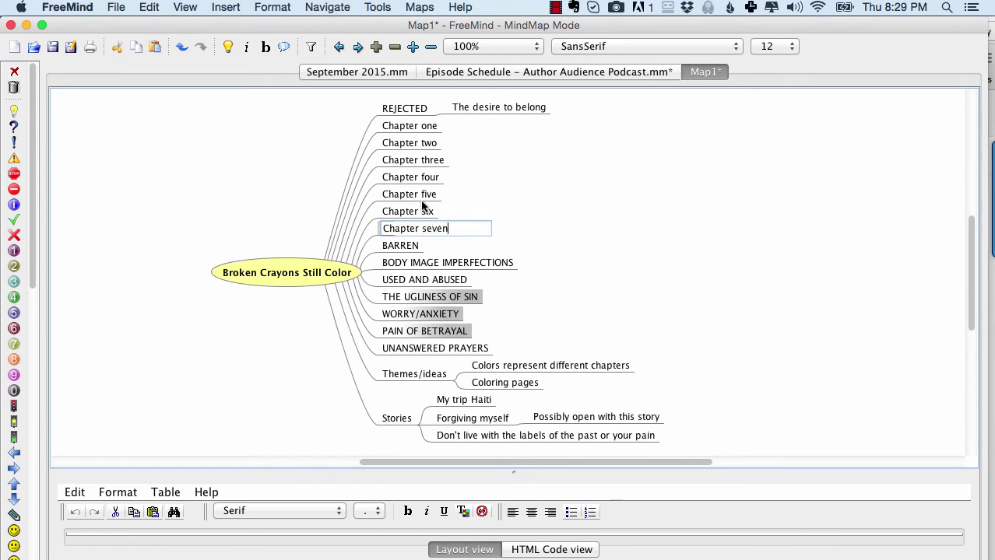
{"action": "key", "text": "Return"}
{"action": "key", "text": "Return"}
{"action": "type", "text": "Ch"}
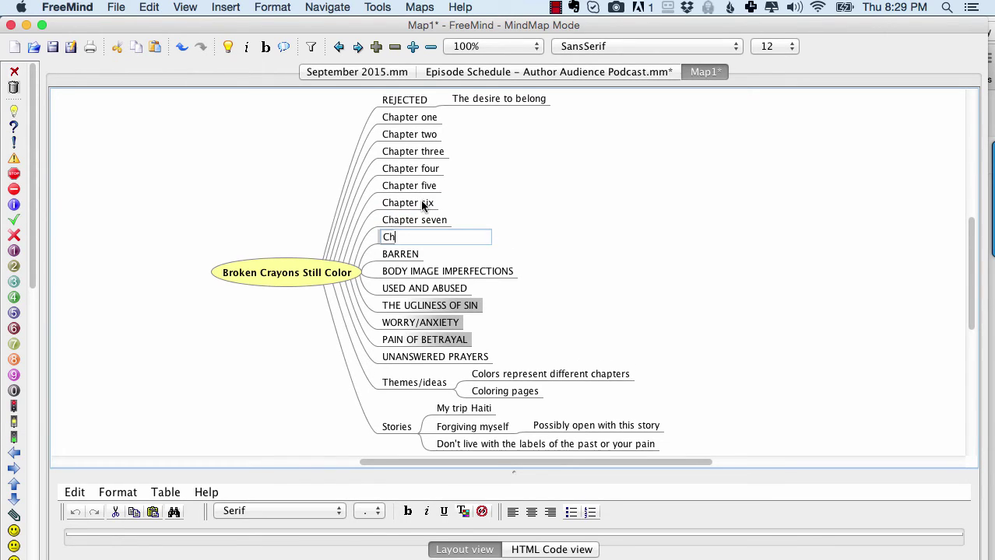
{"action": "type", "text": "apter eith"}
{"action": "key", "text": "BackSpace"}
{"action": "type", "text": "ght"}
{"action": "key", "text": "Return"}
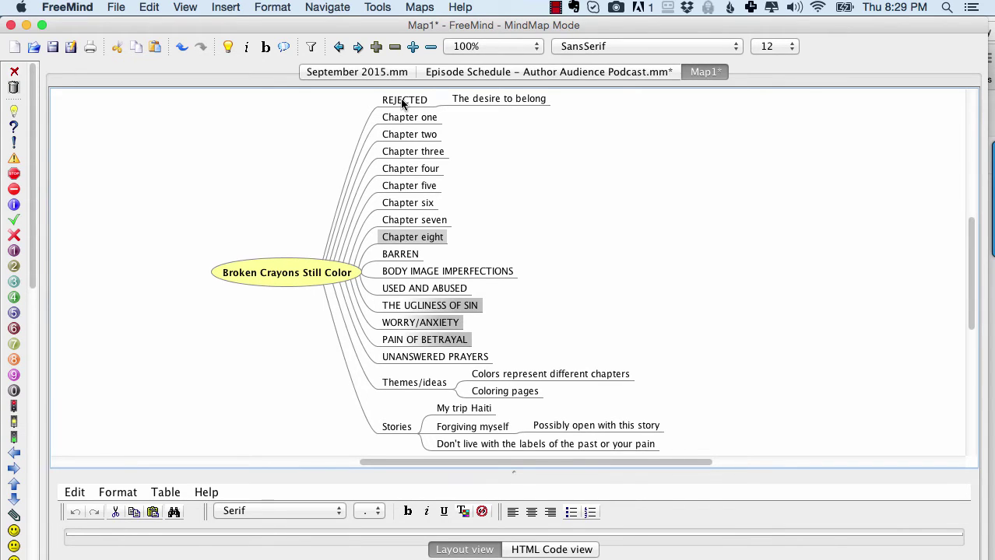
- Move REJECTED, BARREN, BODY IMAGE IMPERFECTIONS and USED AND ABUSED under Chapters one, two, three and four respectively
{"action": "left_click_drag", "start_coordinate": [405, 100], "coordinate": [433, 119]}
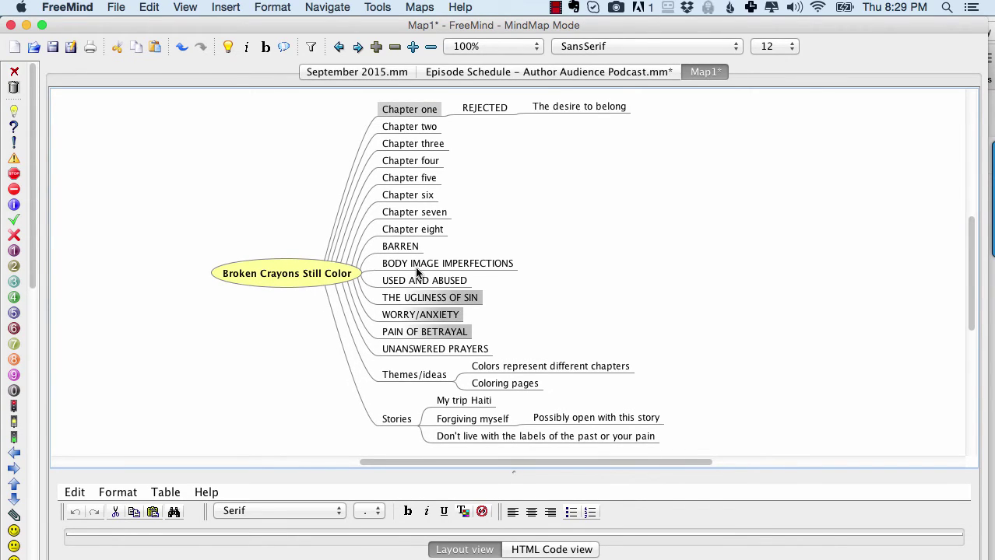
{"action": "left_click_drag", "start_coordinate": [404, 247], "coordinate": [428, 131]}
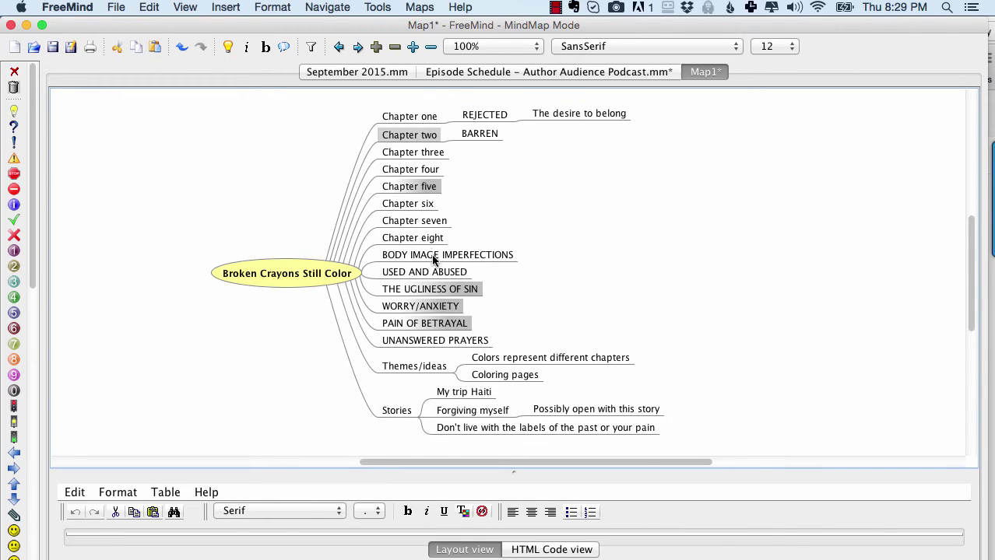
{"action": "left_click_drag", "start_coordinate": [430, 256], "coordinate": [437, 154]}
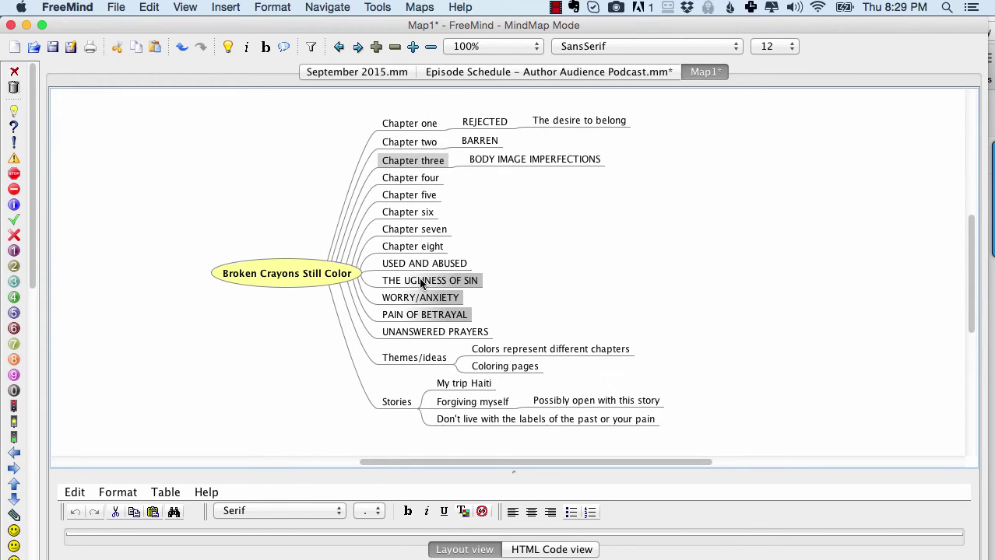
{"action": "left_click_drag", "start_coordinate": [424, 264], "coordinate": [428, 184]}
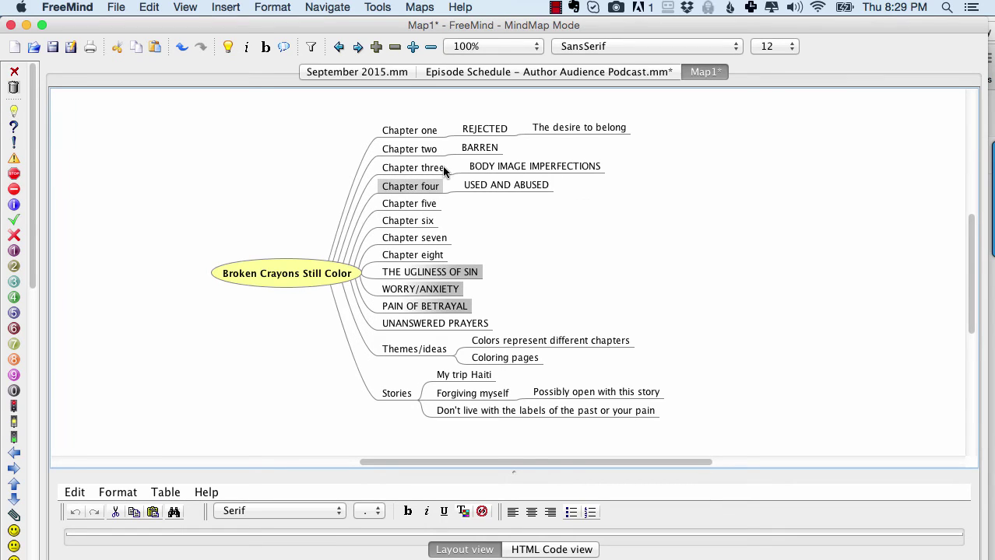
- Rearrange the topics so USED AND ABUSED is under Chapter two, THE UGLINESS OF SIN under Chapter four and BARREN under Chapter five
{"action": "left_click_drag", "start_coordinate": [479, 150], "coordinate": [434, 148]}
{"action": "left_click_drag", "start_coordinate": [425, 274], "coordinate": [435, 195]}
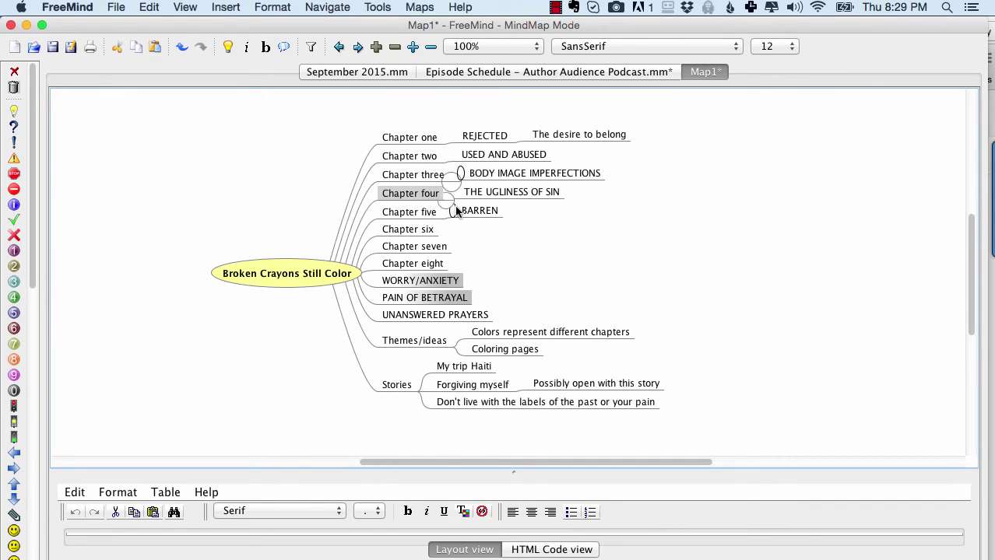
- Move WORRY/ANXIETY, PAIN OF BETRAYAL and UNANSWERED PRAYERS under Chapters six, seven and eight respectively
{"action": "left_click_drag", "start_coordinate": [429, 274], "coordinate": [438, 231]}
{"action": "left_click_drag", "start_coordinate": [436, 293], "coordinate": [442, 263]}
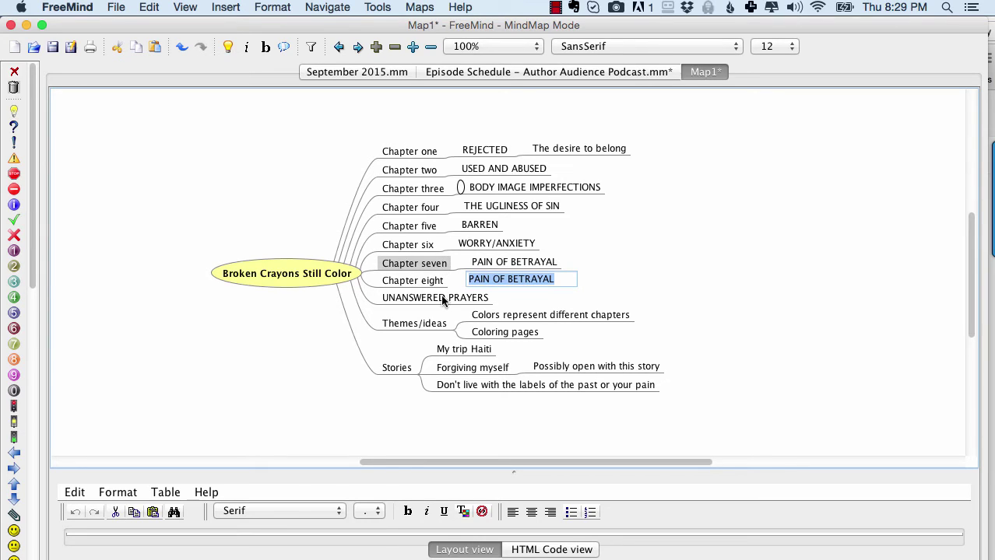
{"action": "left_click_drag", "start_coordinate": [444, 299], "coordinate": [428, 280]}
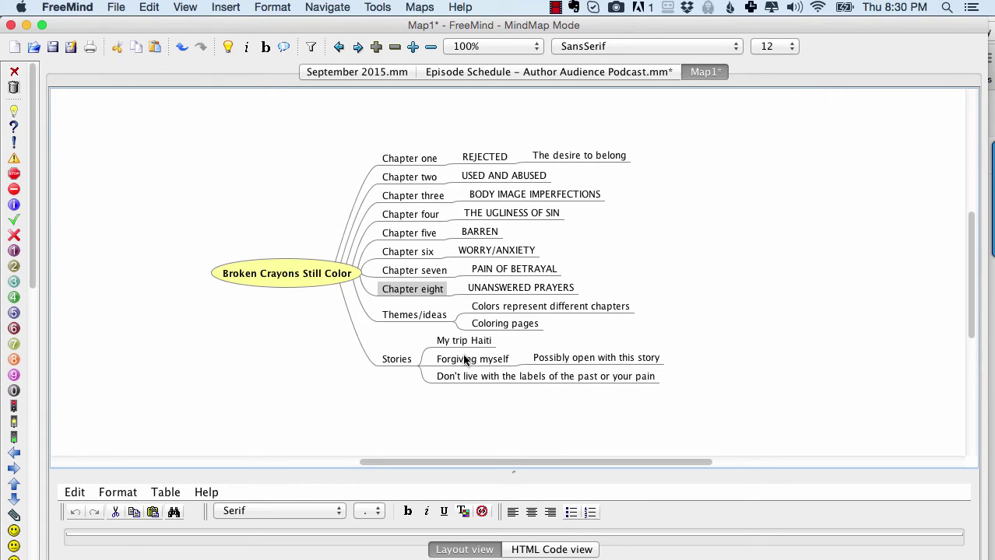
- Add the sibling node "Introduction" and place it above Chapter one
{"action": "left_click", "coordinate": [394, 159]}
{"action": "key", "text": "Return"}
{"action": "type", "text": "Introduction"}
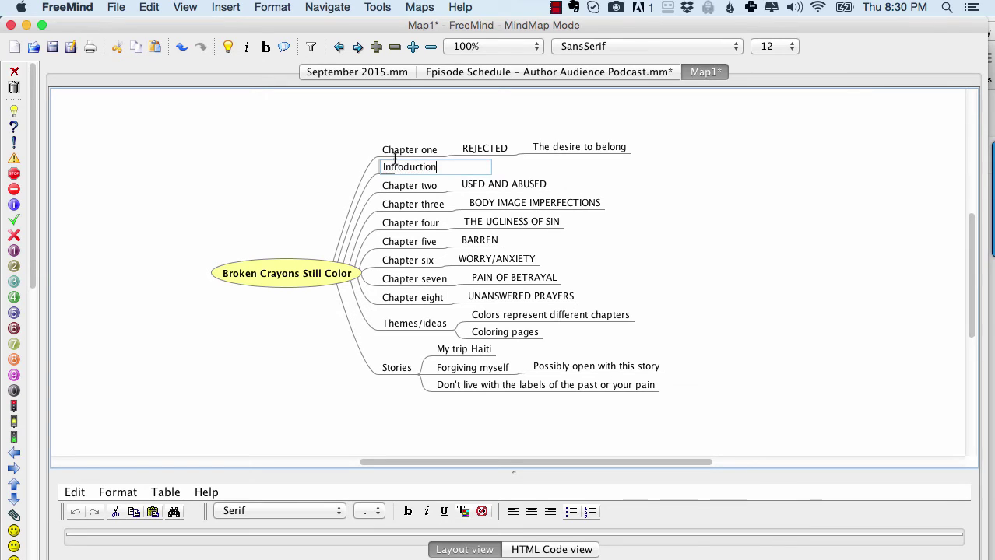
{"action": "key", "text": "Return"}
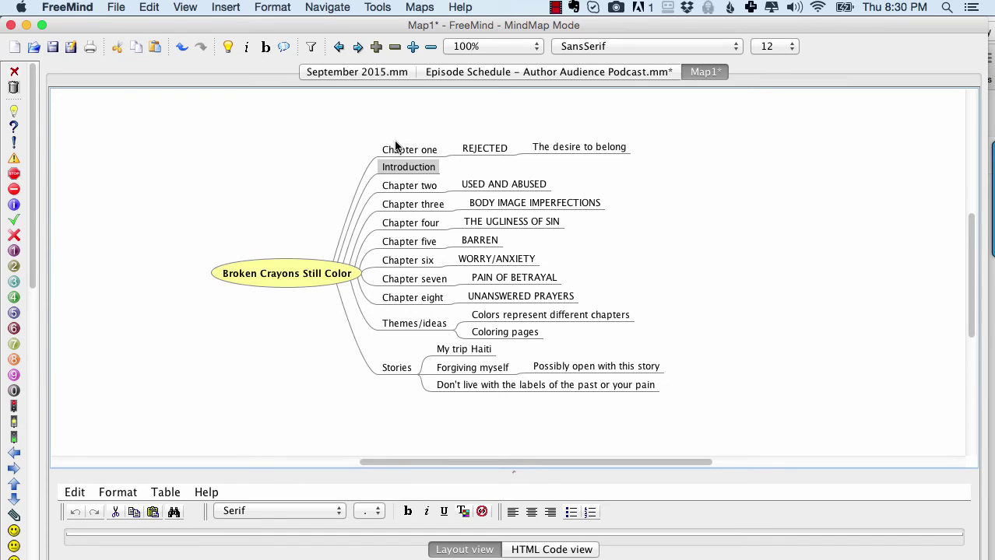
{"action": "left_click", "coordinate": [406, 150]}
{"action": "left_click", "coordinate": [403, 171]}
{"action": "left_click_drag", "start_coordinate": [399, 153], "coordinate": [398, 150]}
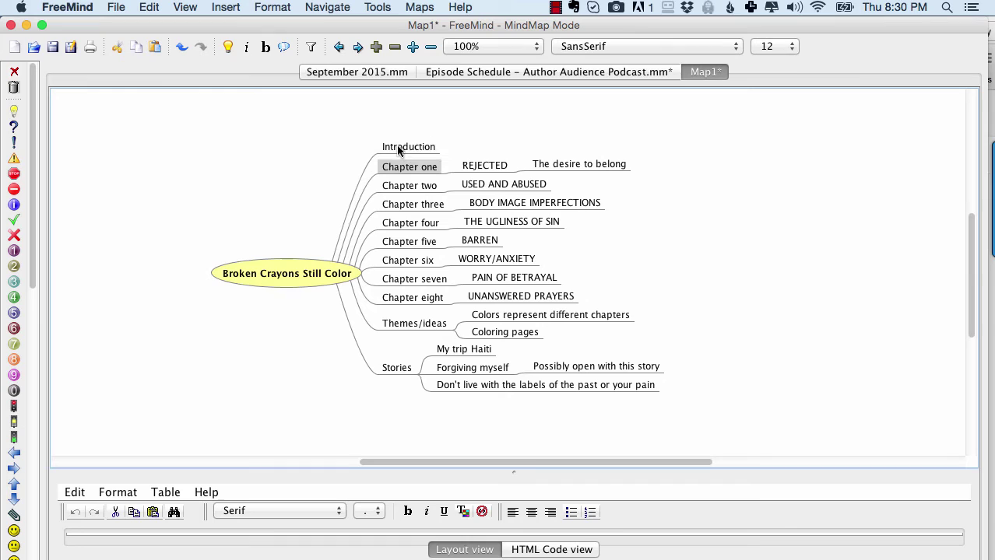
- Collapse the branches of Chapters one through eight, Themes/ideas and Stories
{"action": "left_click", "coordinate": [478, 167]}
{"action": "left_click", "coordinate": [450, 184]}
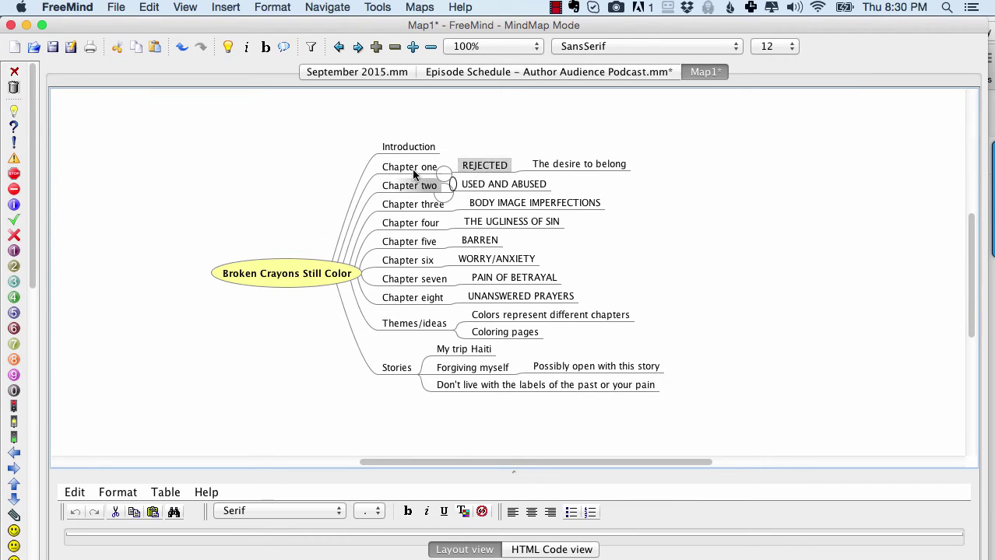
{"action": "left_click", "coordinate": [415, 171]}
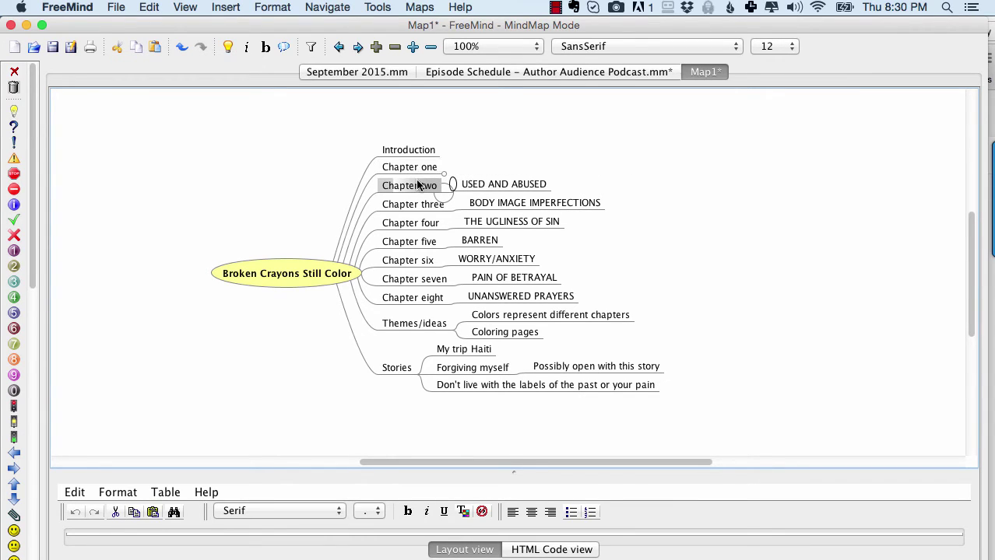
{"action": "left_click", "coordinate": [419, 185]}
{"action": "left_click", "coordinate": [416, 200]}
{"action": "left_click", "coordinate": [414, 220]}
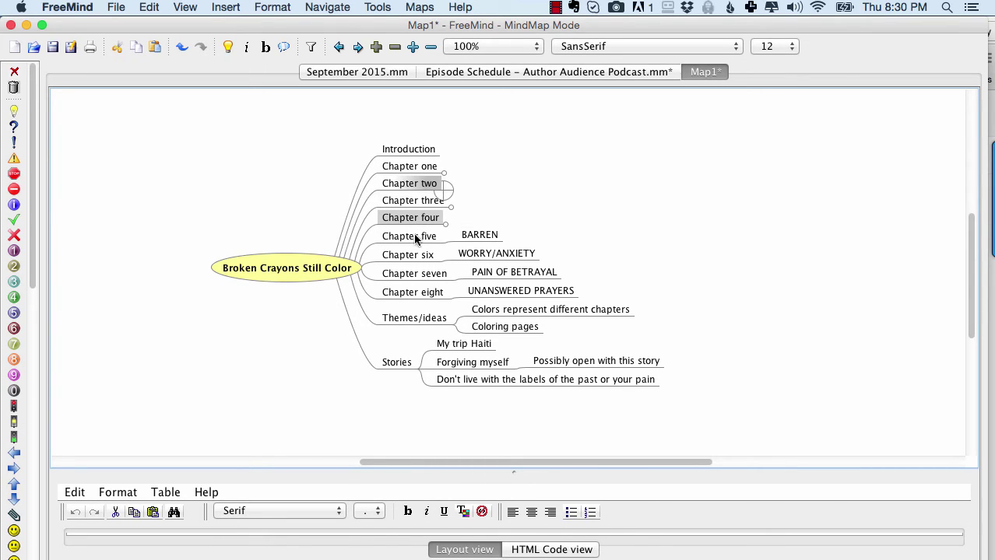
{"action": "left_click", "coordinate": [415, 237]}
{"action": "left_click", "coordinate": [416, 253]}
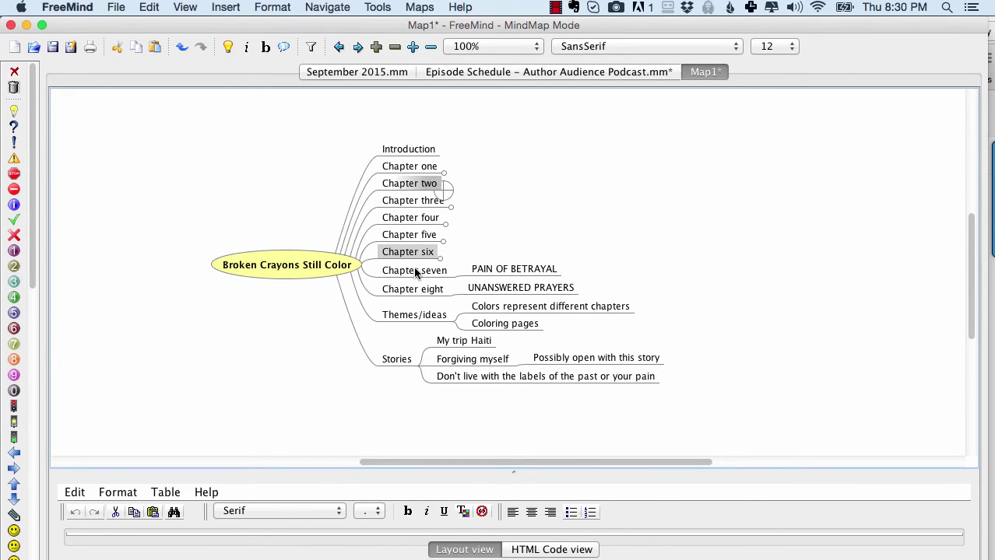
{"action": "left_click", "coordinate": [418, 271]}
{"action": "left_click", "coordinate": [419, 290]}
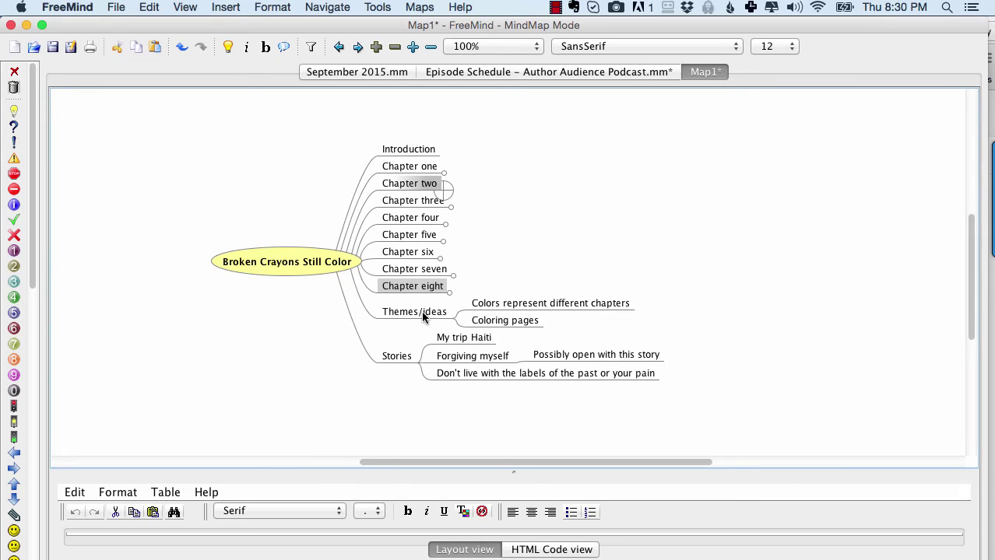
{"action": "left_click", "coordinate": [421, 313]}
{"action": "left_click", "coordinate": [400, 341]}
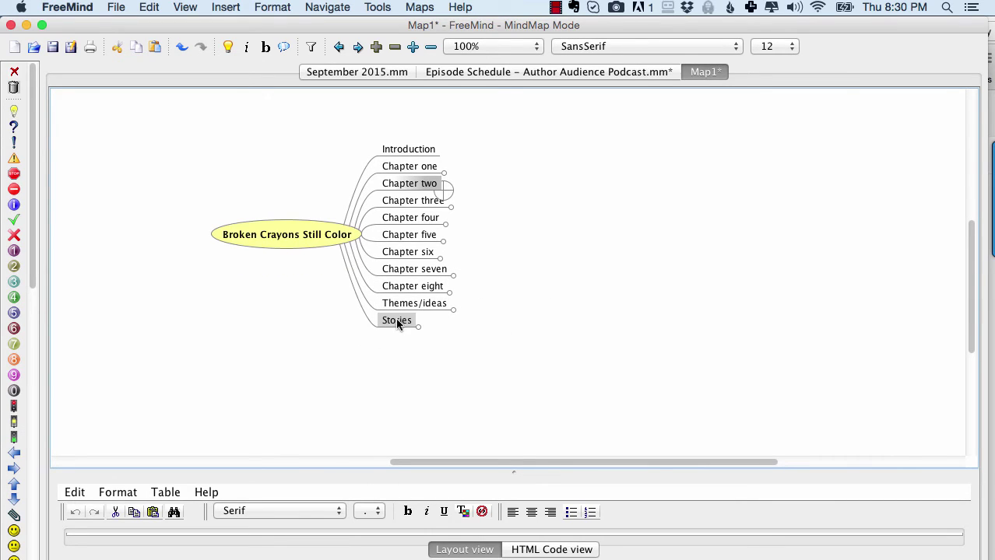
- Expand Stories, move "Forgiving myself" with its child under Introduction, and collapse Stories again
{"action": "left_click", "coordinate": [397, 323]}
{"action": "mouse_move", "coordinate": [441, 321]}
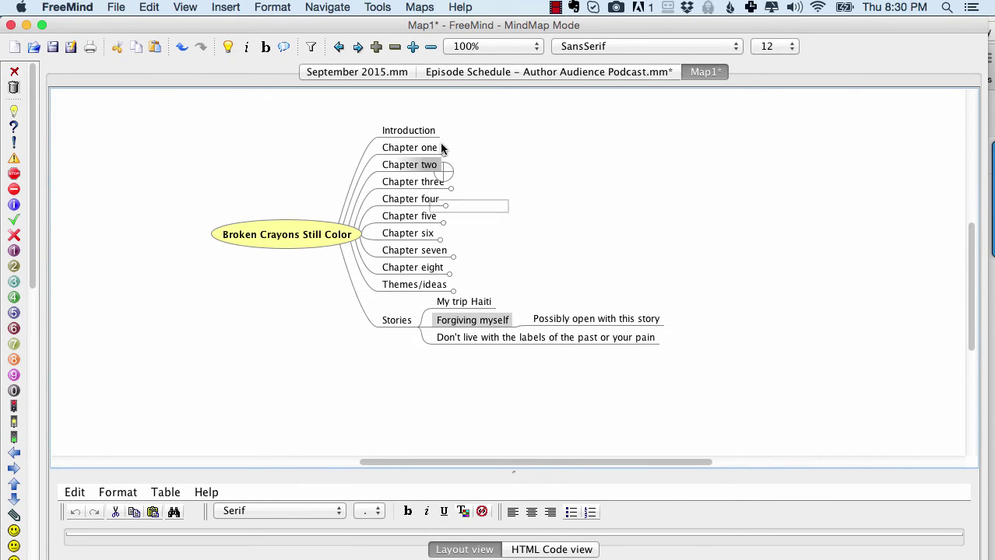
{"action": "left_click_drag", "start_coordinate": [442, 148], "coordinate": [436, 132]}
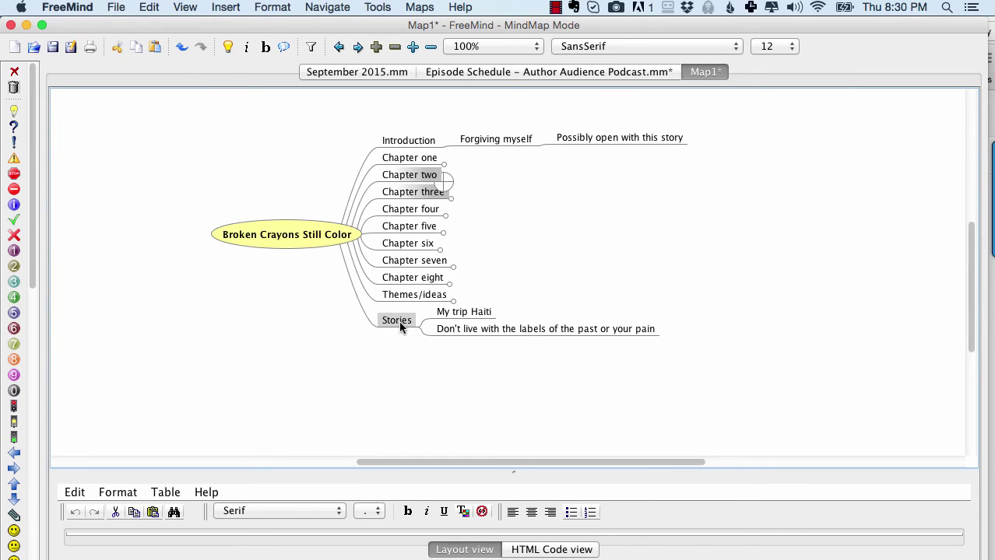
{"action": "left_click", "coordinate": [398, 321]}
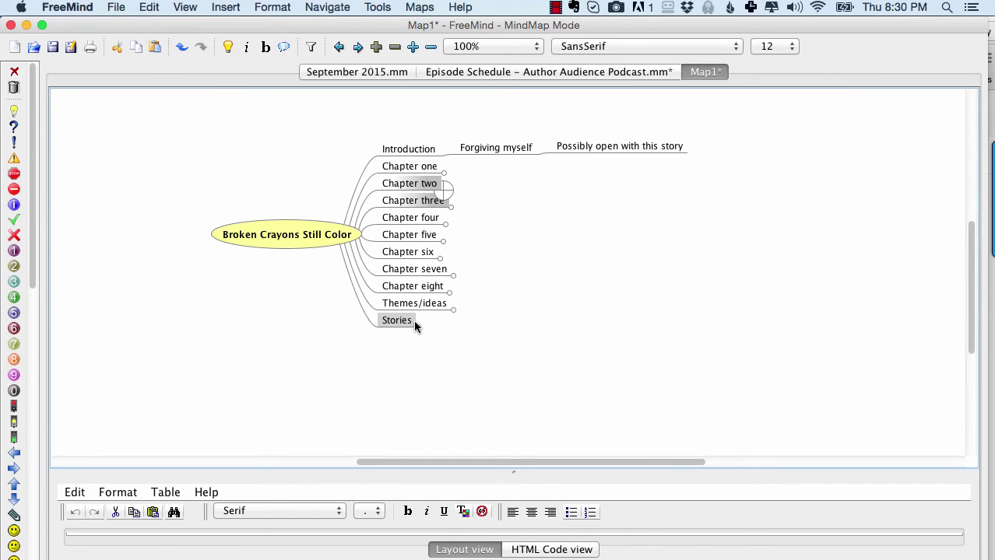
- Add the nodes "point one", "point two" and "point three" under Introduction, below "Forgiving myself"
{"action": "left_click", "coordinate": [407, 150]}
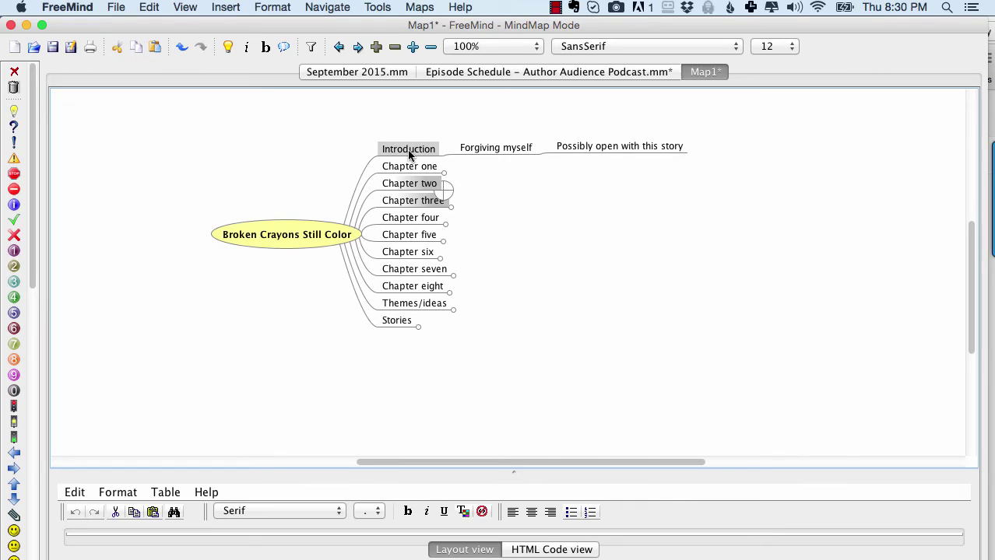
{"action": "left_click", "coordinate": [491, 148]}
{"action": "key", "text": "Return"}
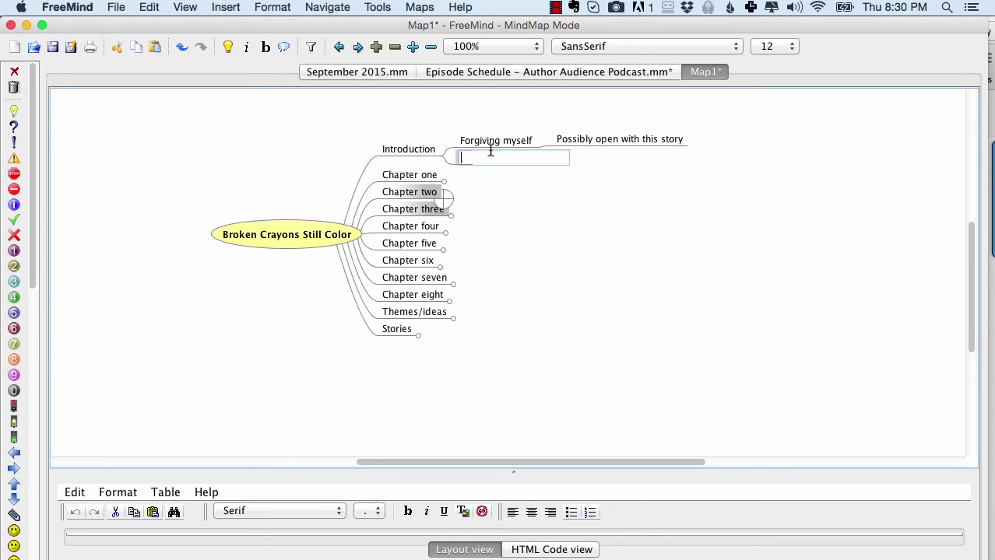
{"action": "type", "text": "point one"}
{"action": "key", "text": "Return"}
{"action": "type", "text": "point two"}
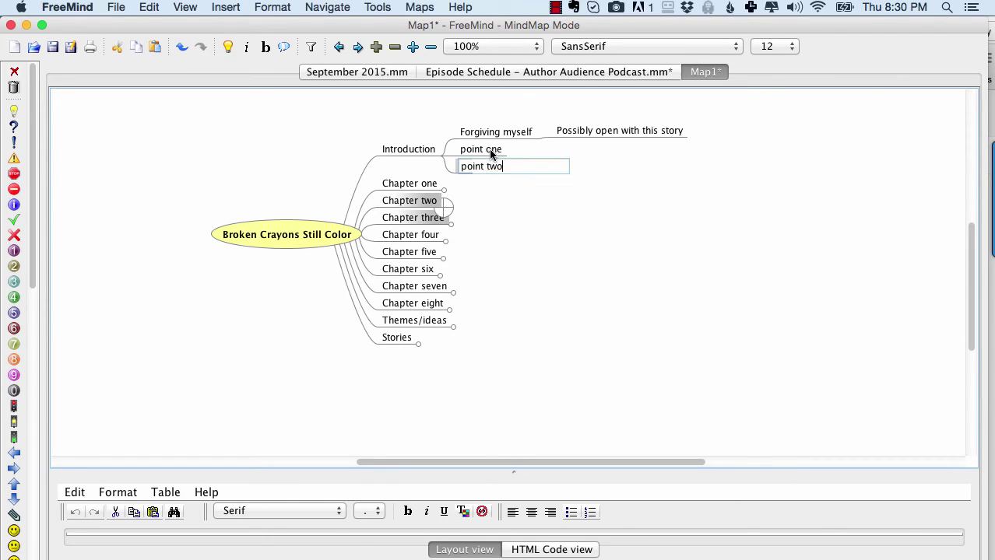
{"action": "key", "text": "Return"}
{"action": "type", "text": "poin"}
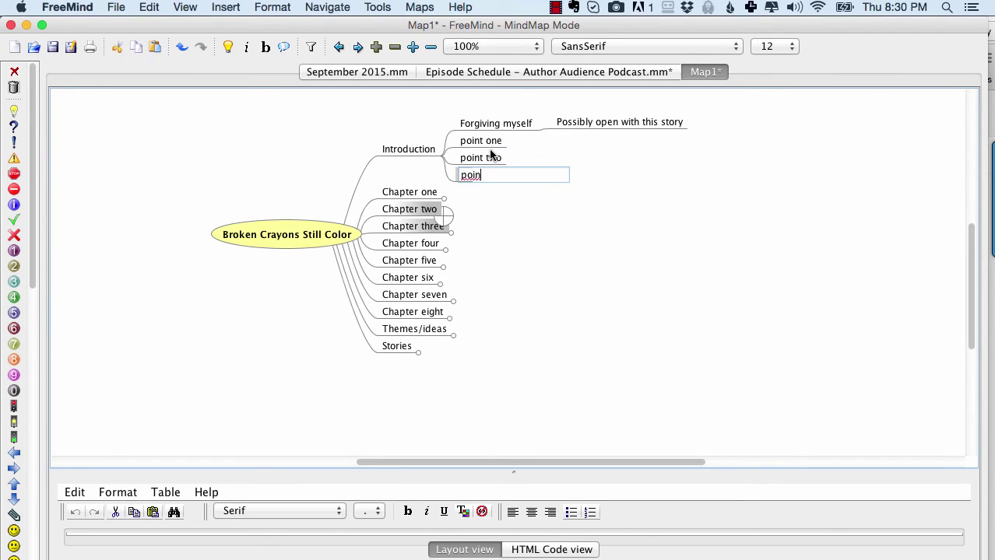
{"action": "type", "text": "t three"}
{"action": "key", "text": "Return"}
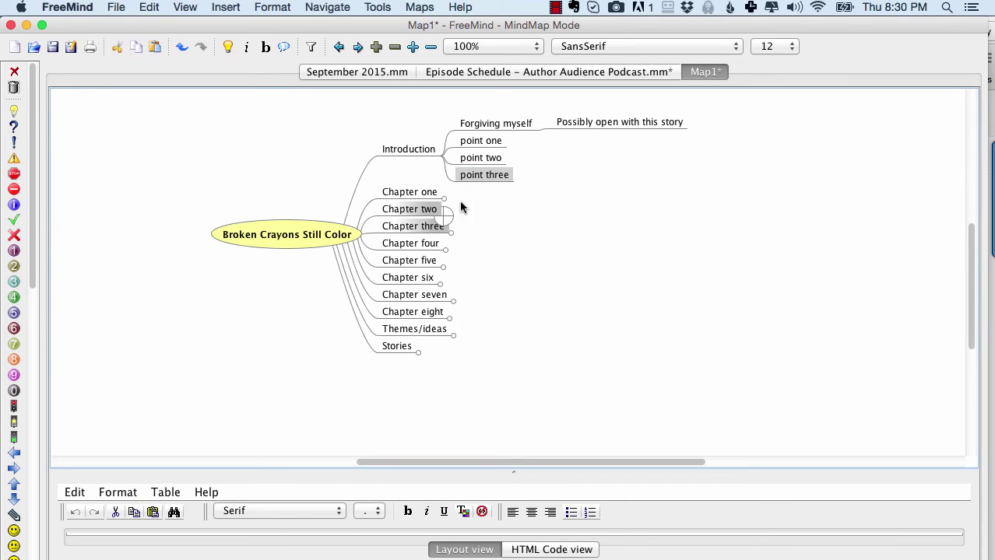
- Add the child node "Include this story" to "point one" and collapse that branch
{"action": "left_click", "coordinate": [485, 140]}
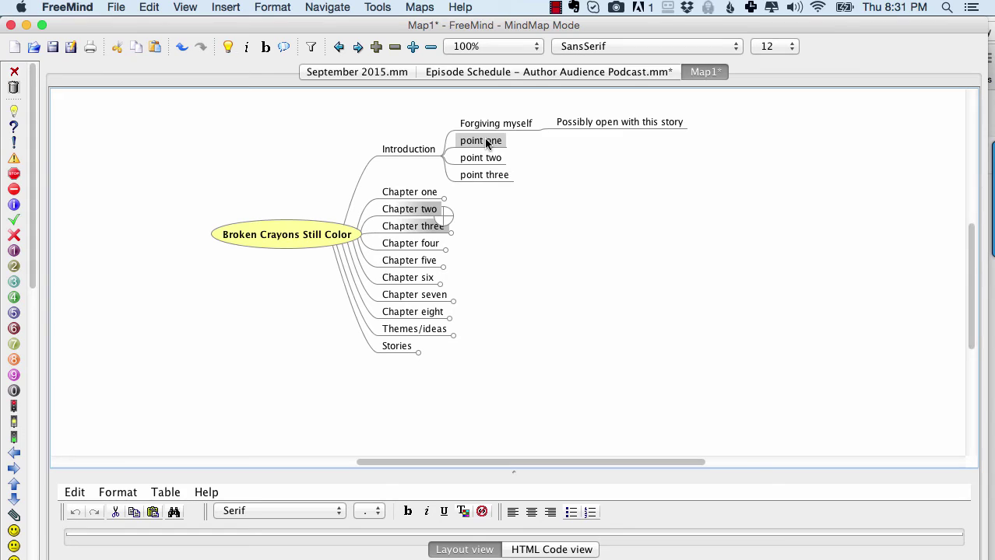
{"action": "key", "text": "Tab"}
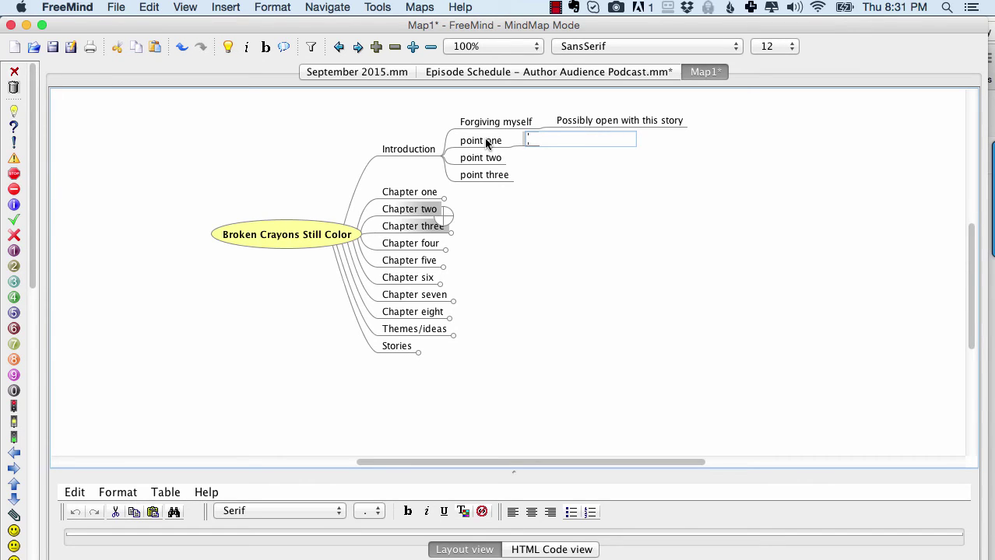
{"action": "type", "text": "Include this story"}
{"action": "key", "text": "Return"}
{"action": "left_click", "coordinate": [472, 145]}
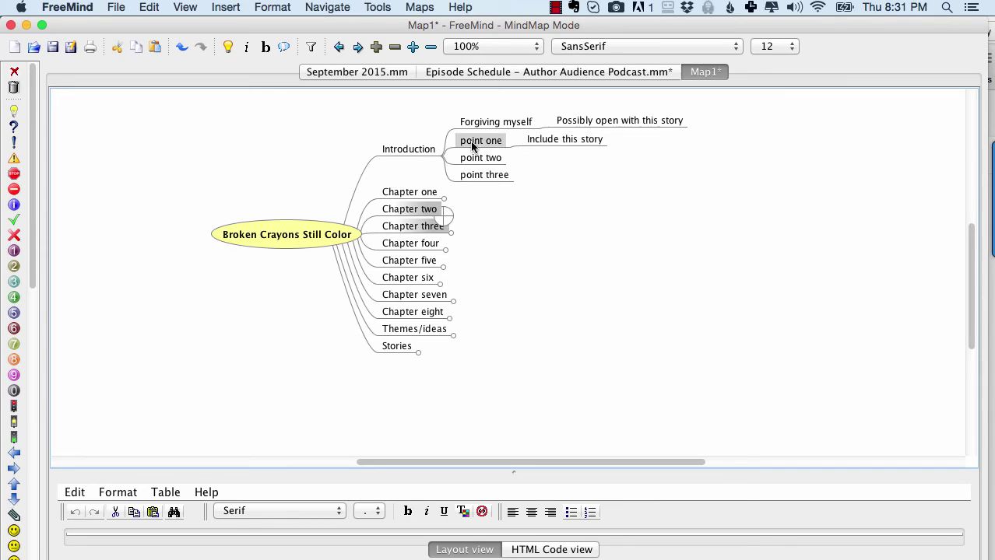
{"action": "left_click", "coordinate": [471, 140]}
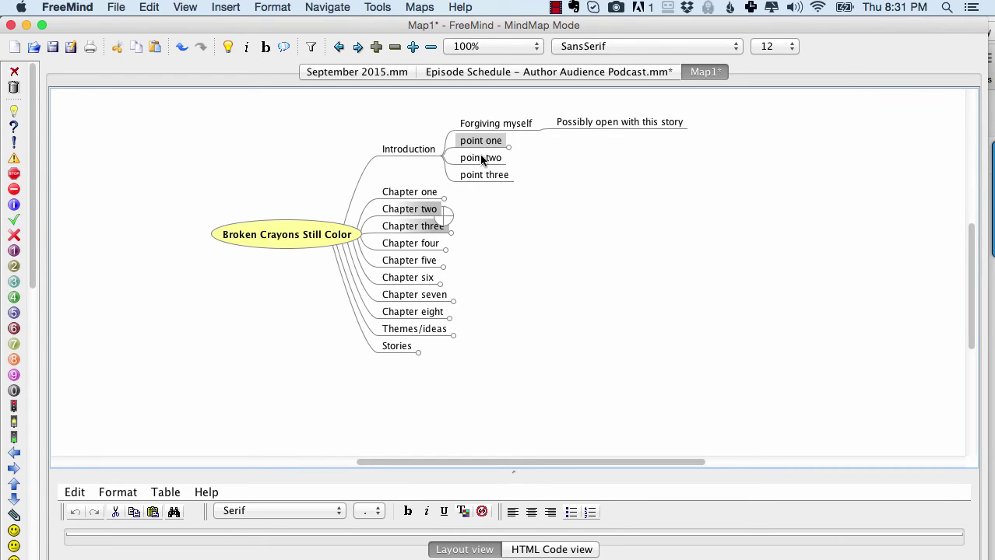
{"action": "mouse_move", "coordinate": [479, 138]}
{"action": "left_mouse_down"}
{"action": "mouse_move", "coordinate": [495, 124]}
{"action": "mouse_move", "coordinate": [493, 138]}
{"action": "left_mouse_up"}
- Add the sibling node "Conclusion" directly after Chapter eight
{"action": "mouse_move", "coordinate": [416, 152]}
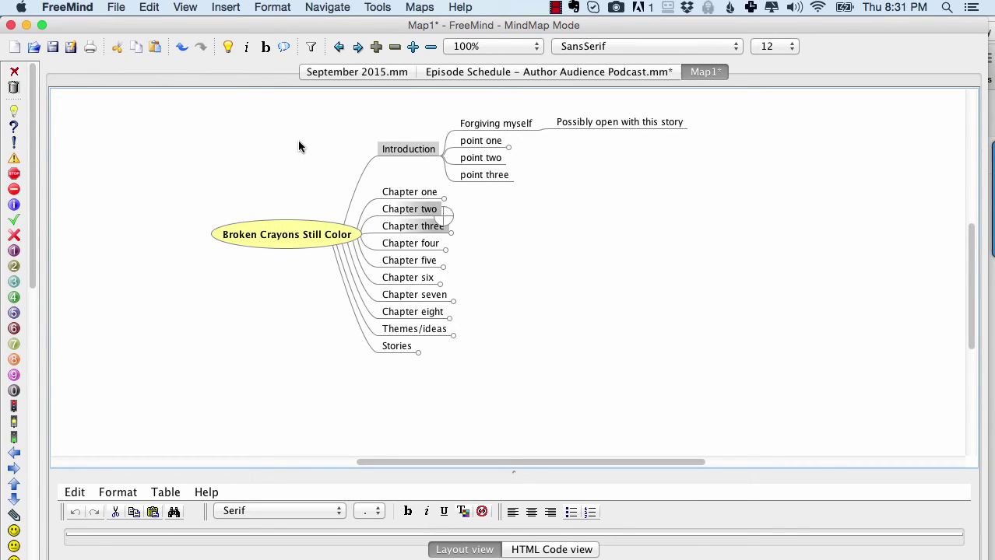
{"action": "mouse_move", "coordinate": [419, 312]}
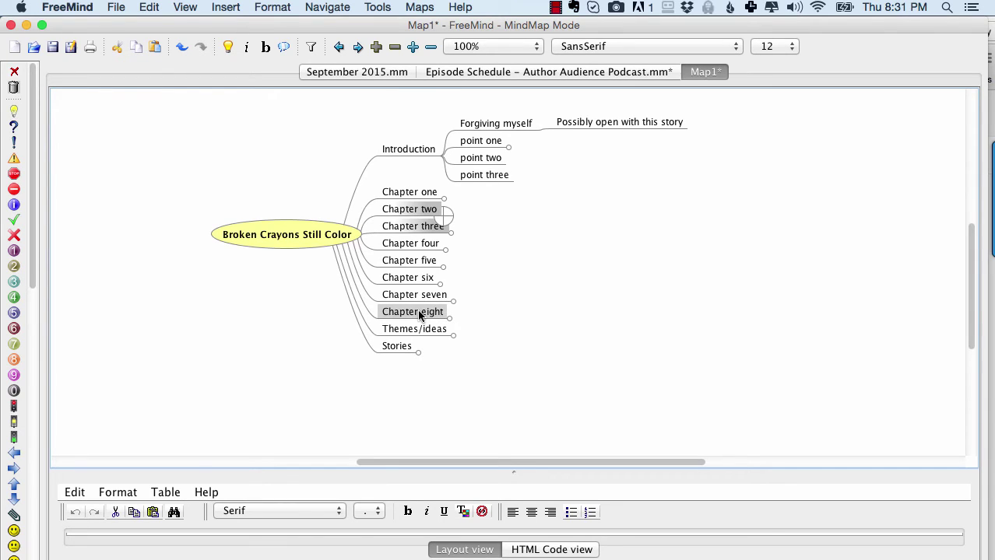
{"action": "key", "text": "Return"}
{"action": "type", "text": "Conclusion"}
{"action": "key", "text": "Return"}
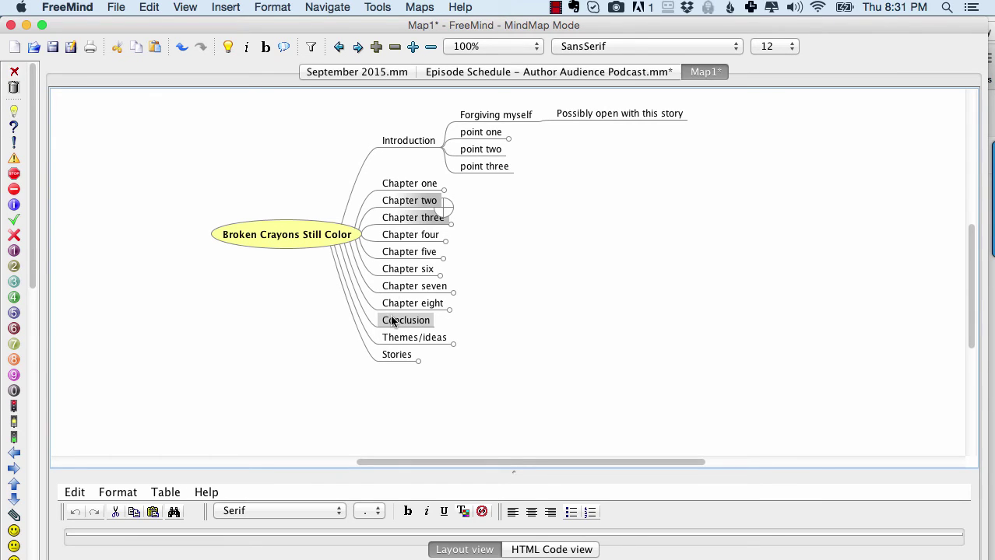
- Collapse the Introduction branch
{"action": "left_click", "coordinate": [397, 185], "text": "shift"}
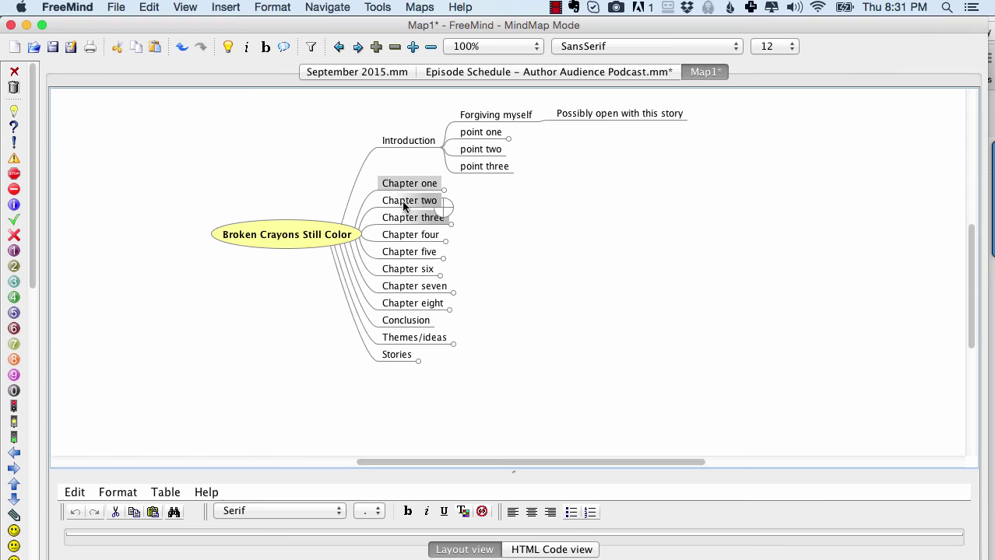
{"action": "left_click", "coordinate": [393, 140]}
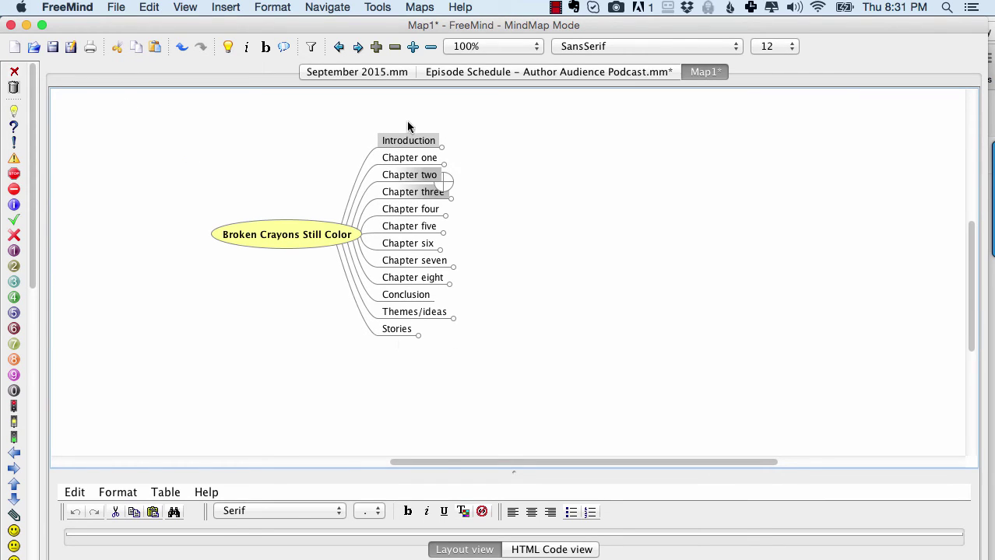
{"action": "left_click", "coordinate": [399, 140]}
{"action": "left_click", "coordinate": [387, 139]}
- Expand Chapter four and add the node "Research" below THE UGLINESS OF SIN
{"action": "left_click", "coordinate": [410, 209]}
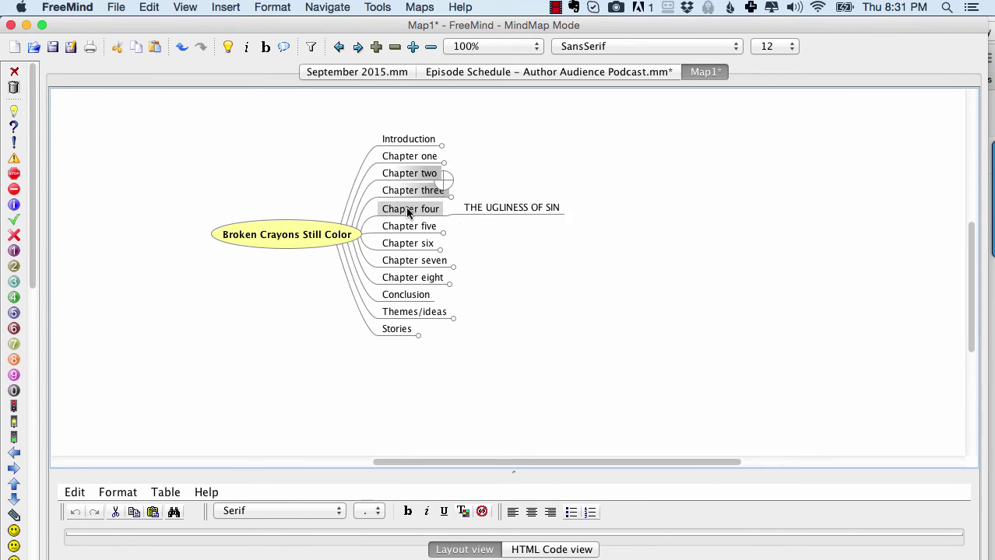
{"action": "left_click", "coordinate": [509, 208]}
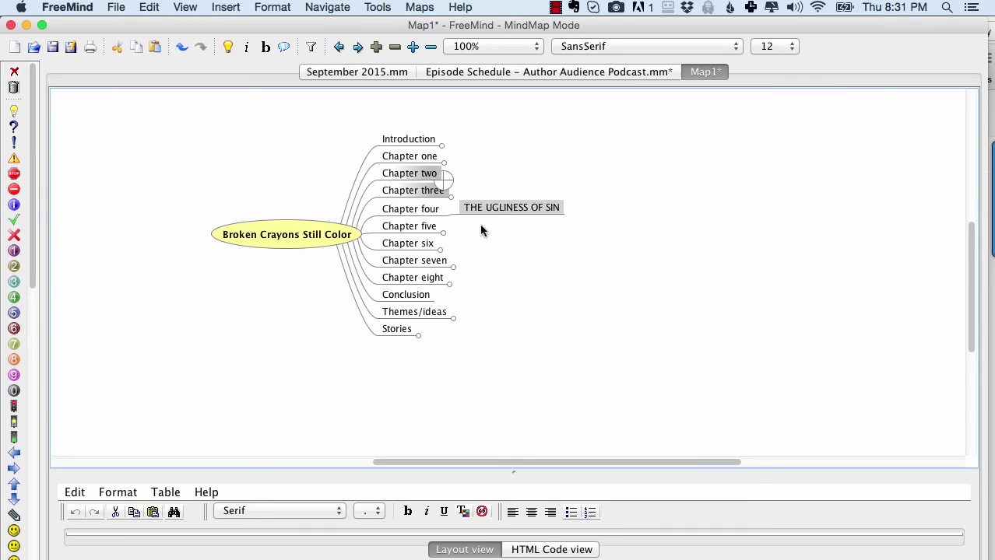
{"action": "key", "text": "Return"}
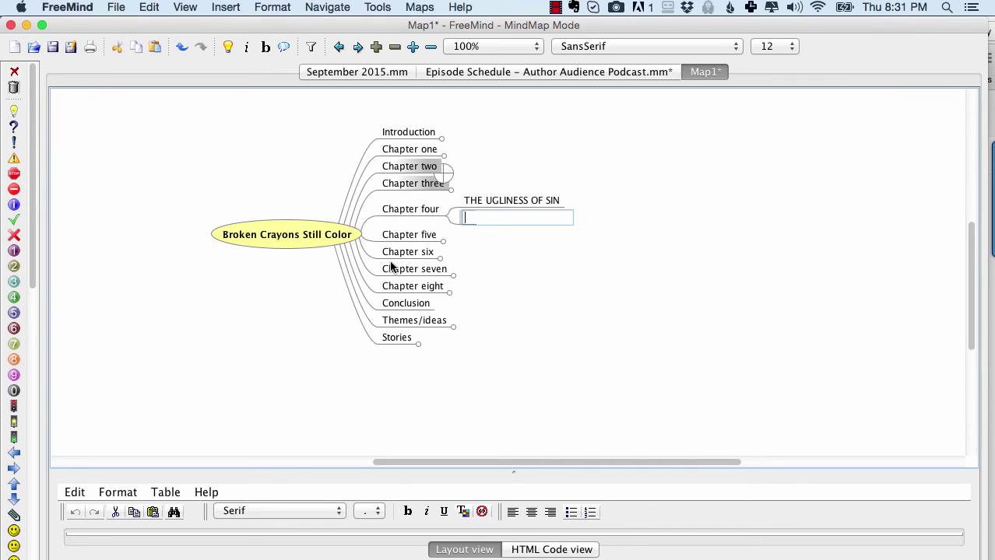
{"action": "type", "text": "Research"}
- Add the child nodes "Quotes", "Scriptures" and "Stories" under Research in Chapter four
{"action": "key", "text": "Tab"}
{"action": "type", "text": "Quotes"}
{"action": "key", "text": "Return"}
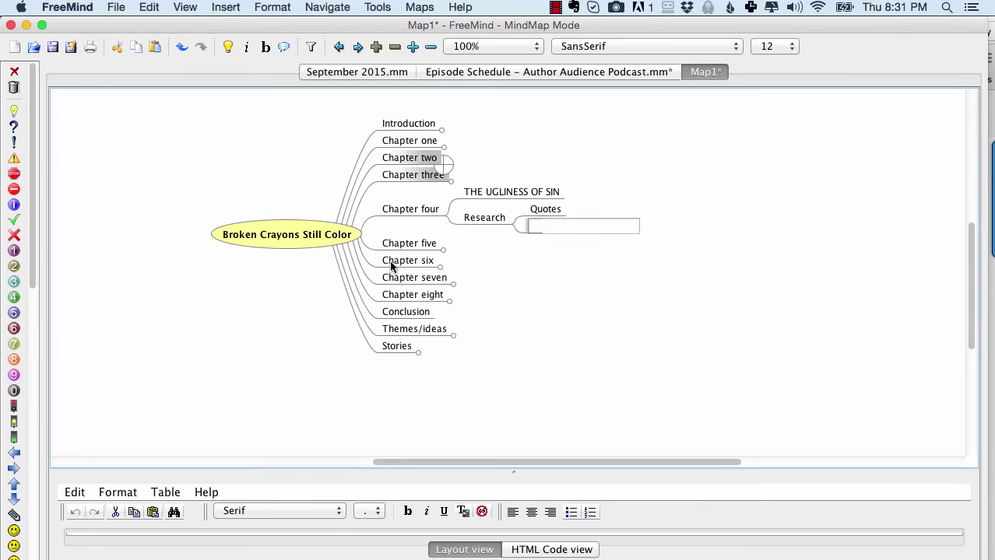
{"action": "type", "text": "Scriptures"}
{"action": "key", "text": "Return"}
{"action": "key", "text": "Return"}
{"action": "type", "text": "Stories"}
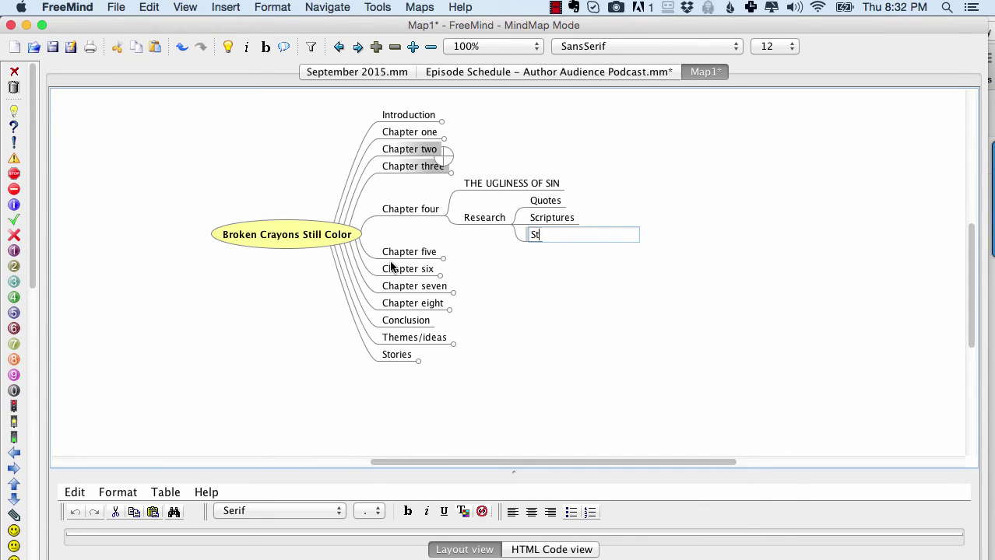
{"action": "key", "text": "Return"}
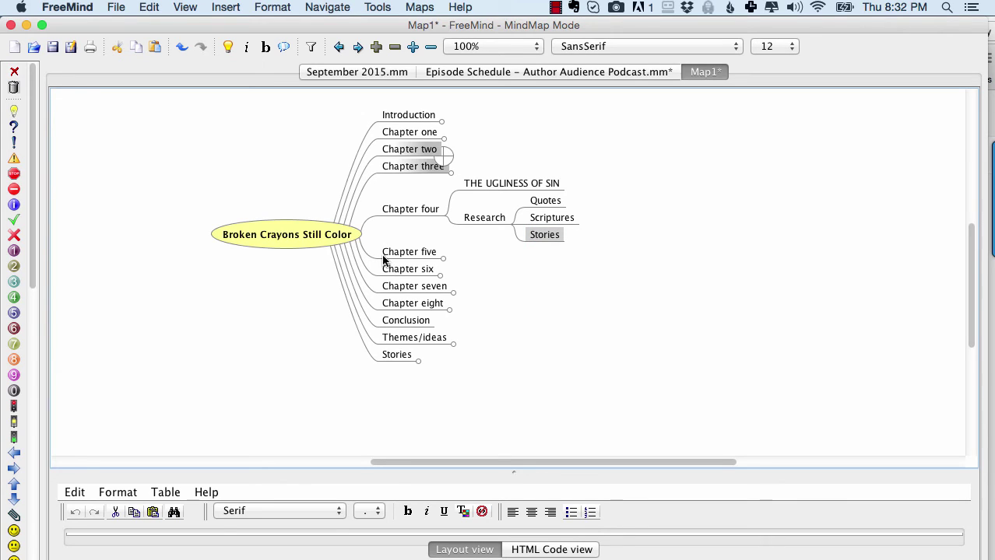
- Add the child node "Insert quote here" under Quotes
{"action": "left_click", "coordinate": [546, 201]}
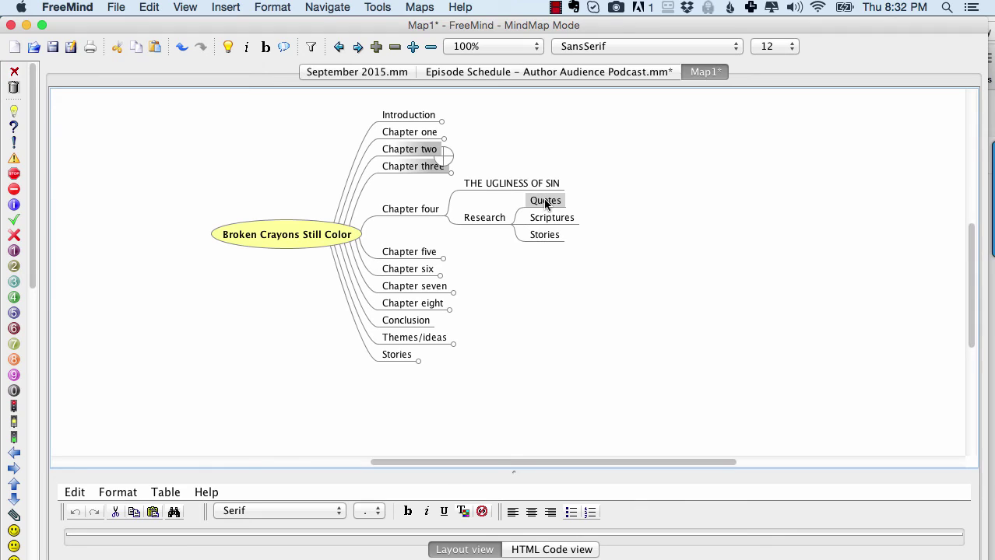
{"action": "key", "text": "Tab"}
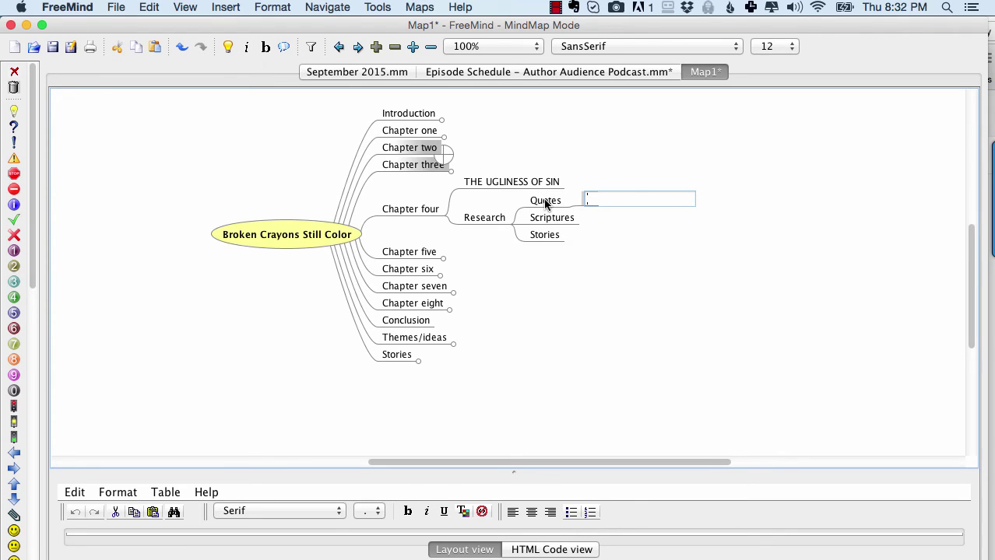
{"action": "type", "text": "Insert quote here"}
{"action": "key", "text": "Return"}
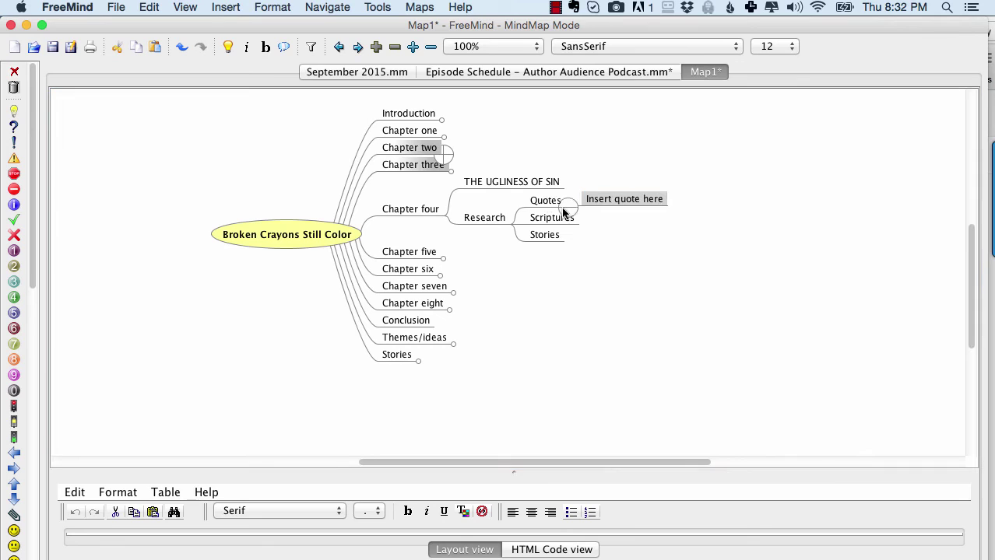
{"action": "right_click", "coordinate": [608, 201]}
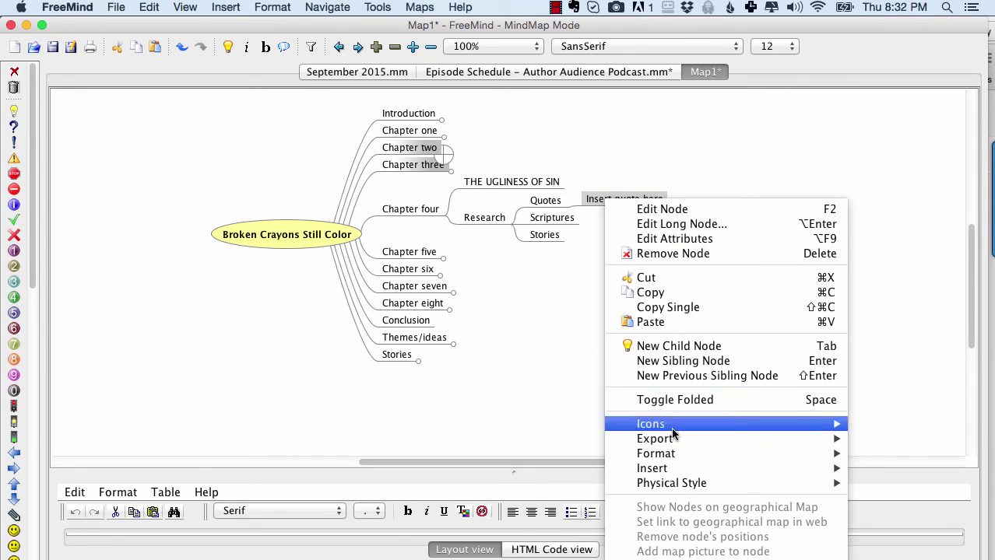
{"action": "mouse_move", "coordinate": [675, 467]}
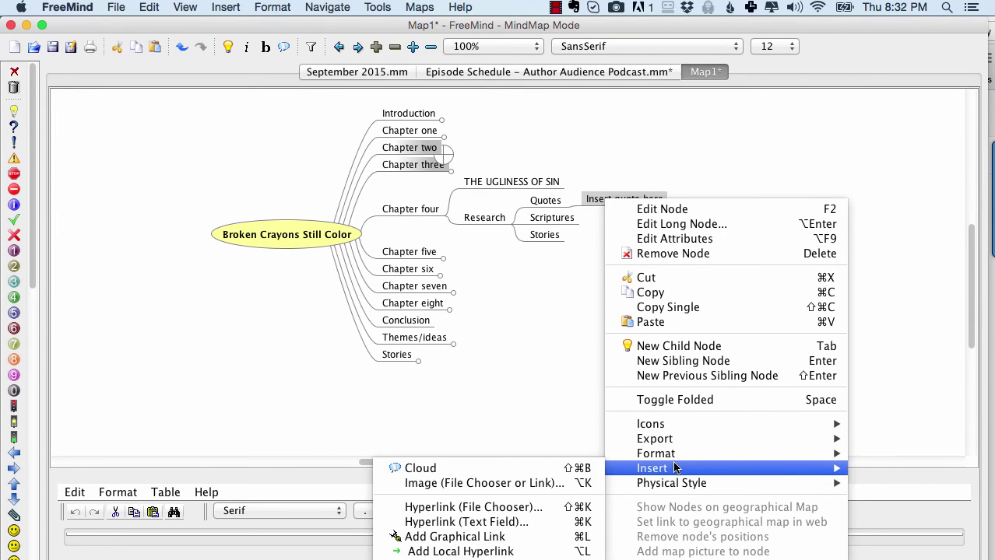
{"action": "left_click", "coordinate": [484, 520]}
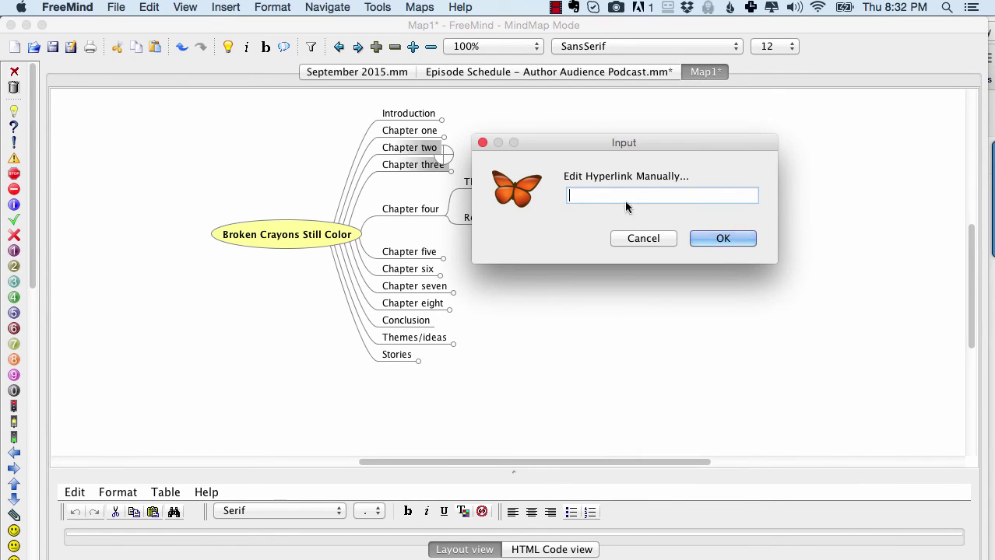
{"action": "left_click", "coordinate": [662, 239]}
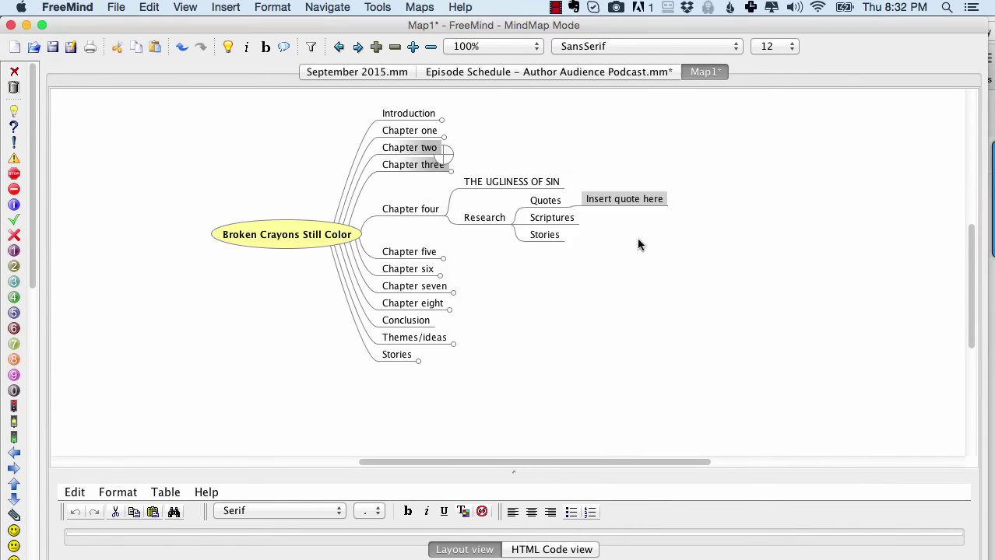
- Add a text-entered hyperlink to the author's website address on the "Insert quote here" node
{"action": "right_click", "coordinate": [599, 201]}
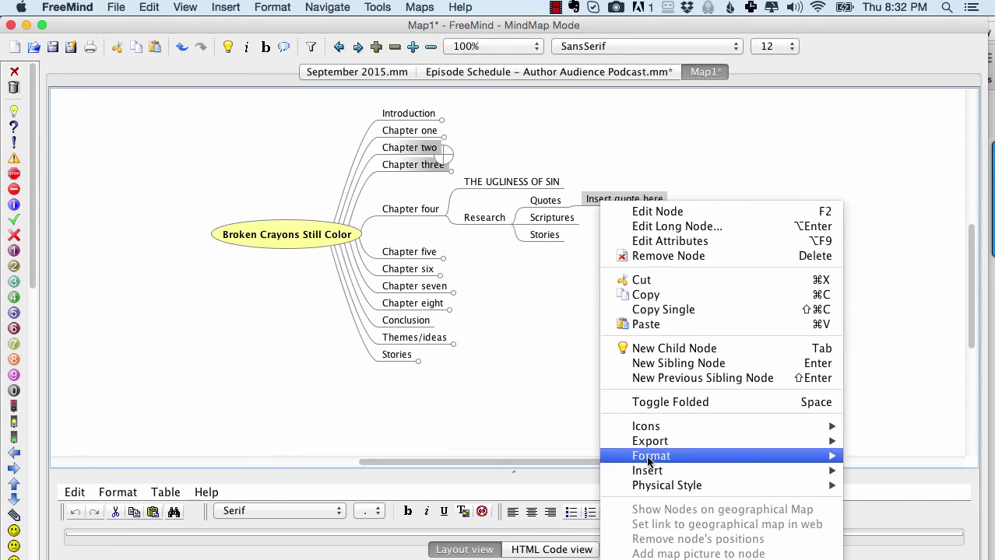
{"action": "mouse_move", "coordinate": [650, 476]}
{"action": "left_click", "coordinate": [481, 524]}
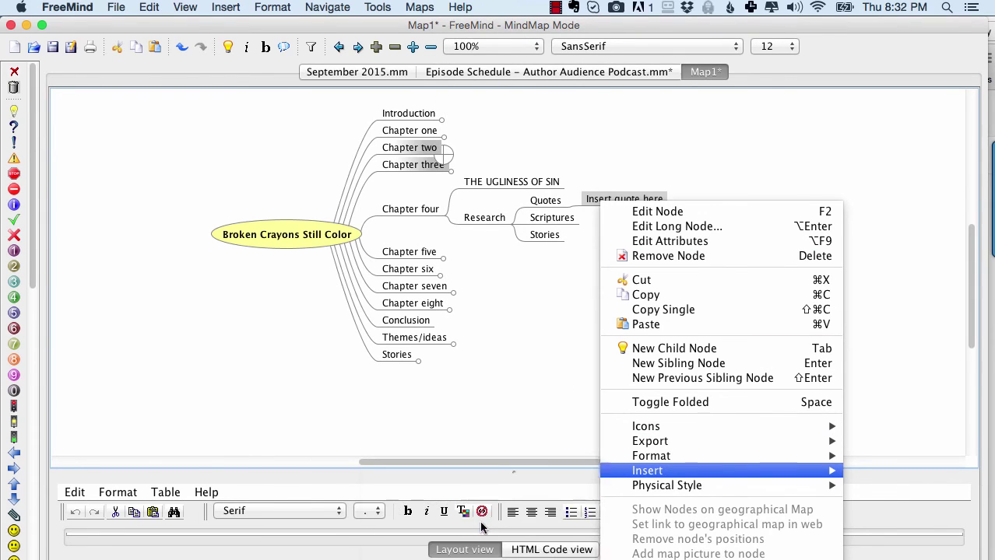
{"action": "type", "text": "ht"}
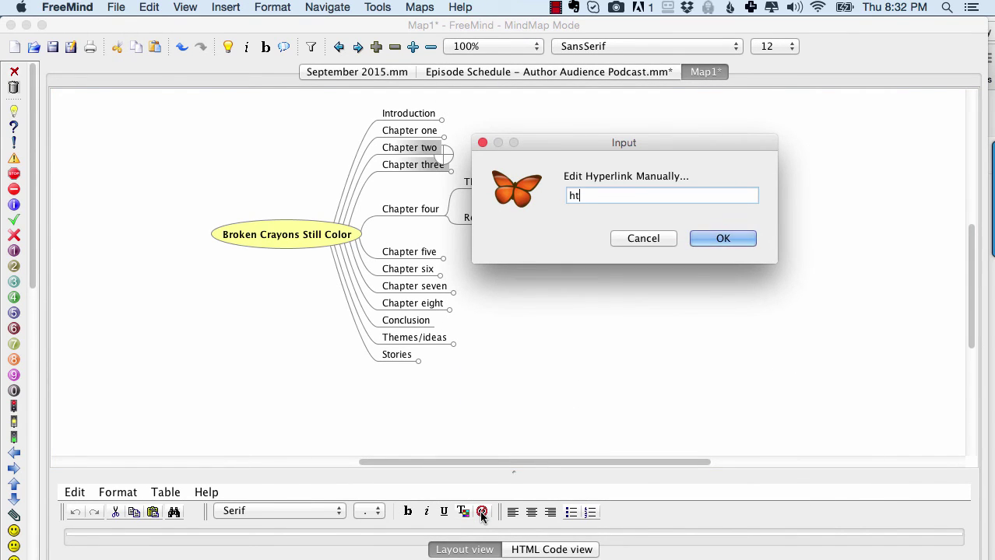
{"action": "type", "text": "tp://www.shelleyhitz.com"}
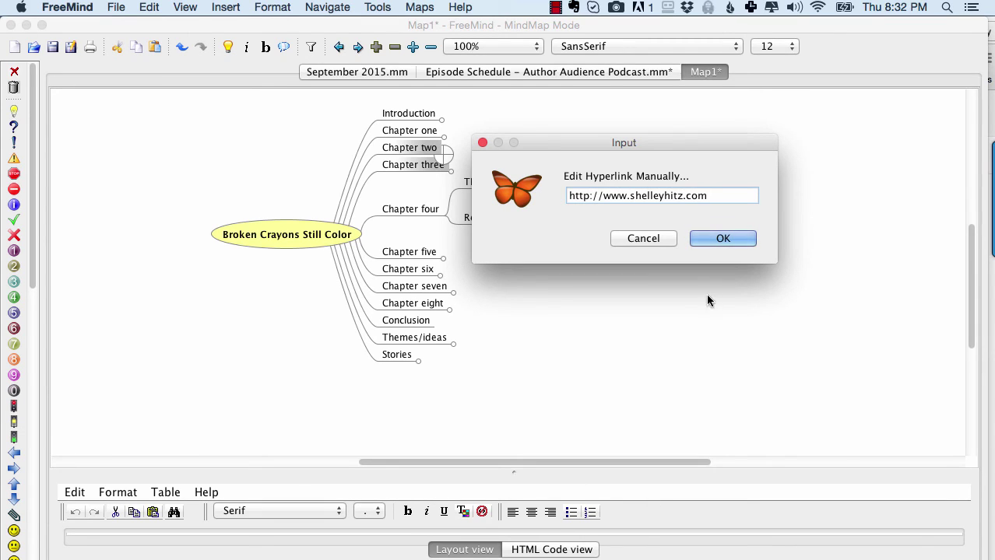
{"action": "left_click", "coordinate": [717, 243]}
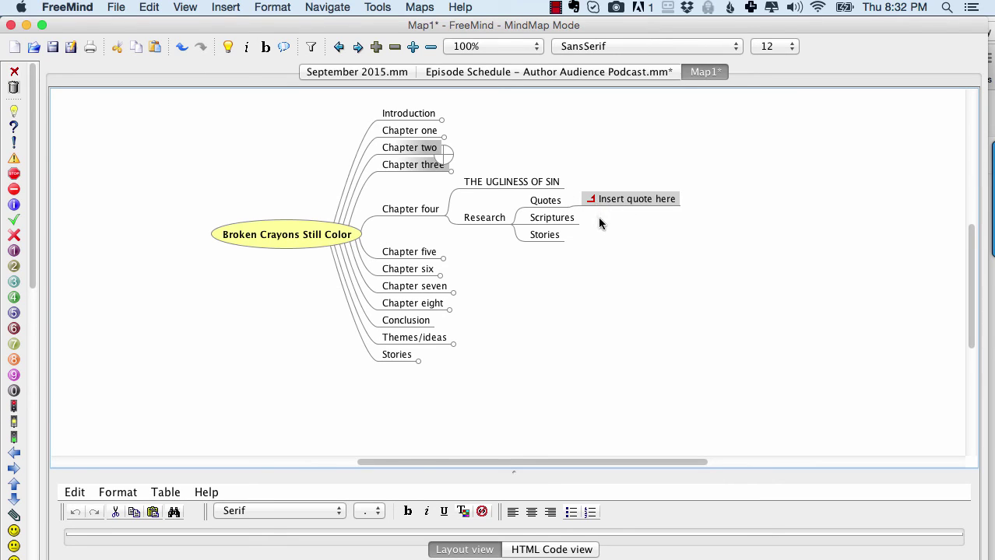
- Collapse the Research branch and the whole Chapter four branch
{"action": "left_click", "coordinate": [484, 218]}
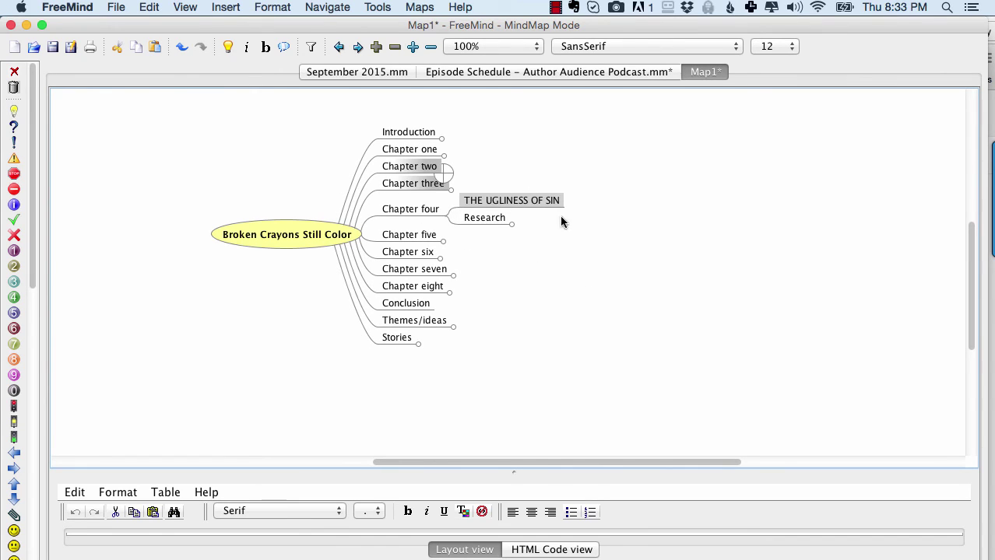
{"action": "left_click", "coordinate": [416, 208]}
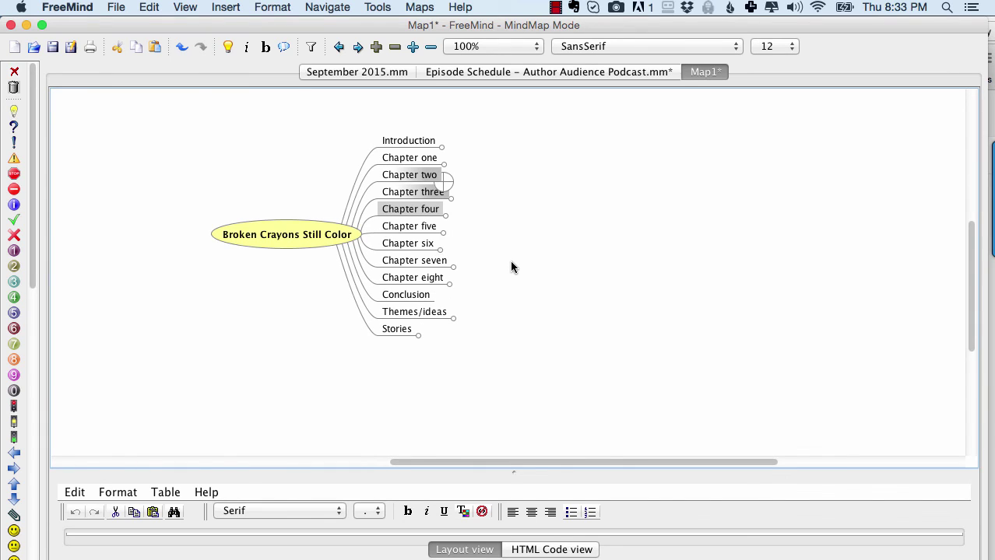
{"action": "scroll", "coordinate": [511, 265], "scroll_direction": "up", "scroll_amount": 1}
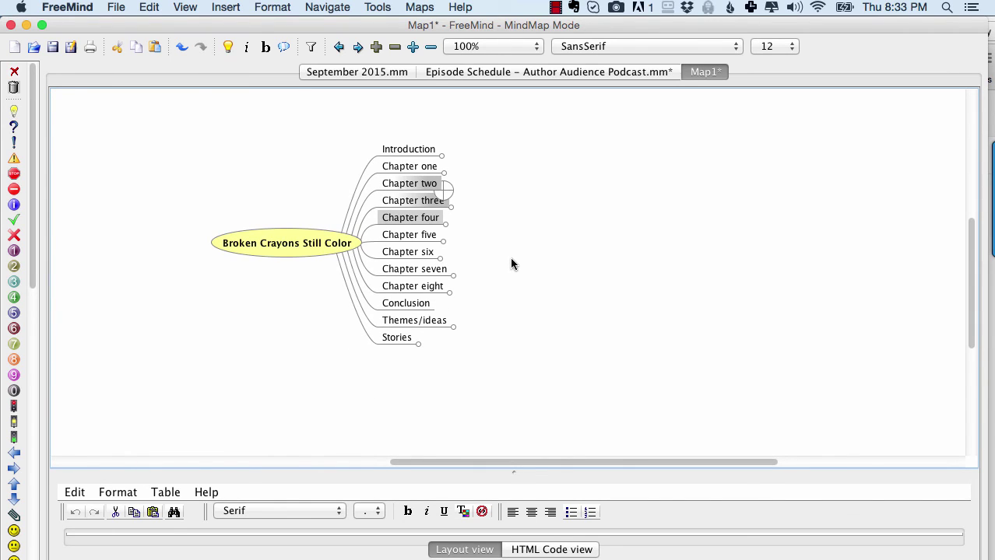
{"action": "left_click", "coordinate": [410, 150]}
{"action": "left_click", "coordinate": [409, 148]}
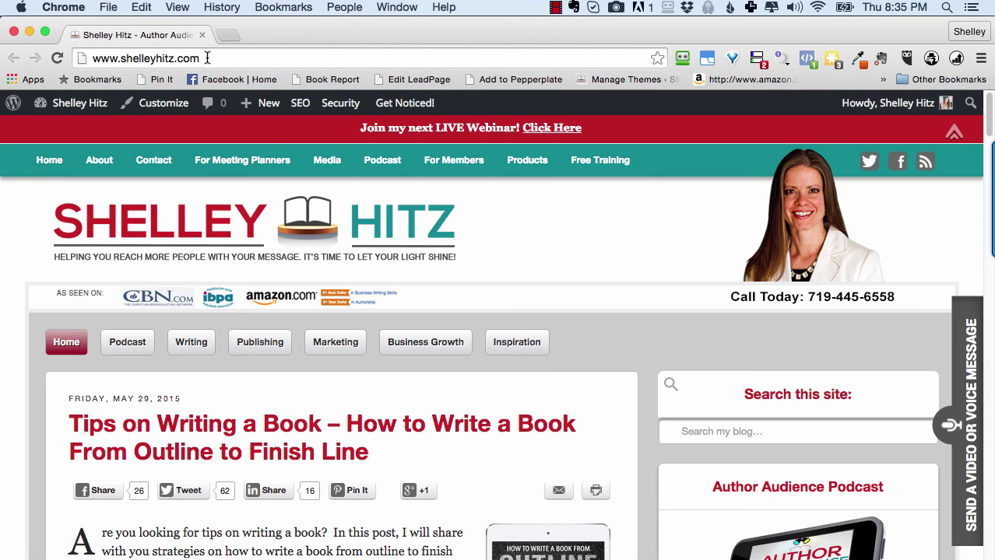
- Open the /outline page of the author's website in Chrome
{"action": "left_click", "coordinate": [201, 59]}
{"action": "left_click", "coordinate": [203, 58]}
{"action": "type", "text": "/ou"}
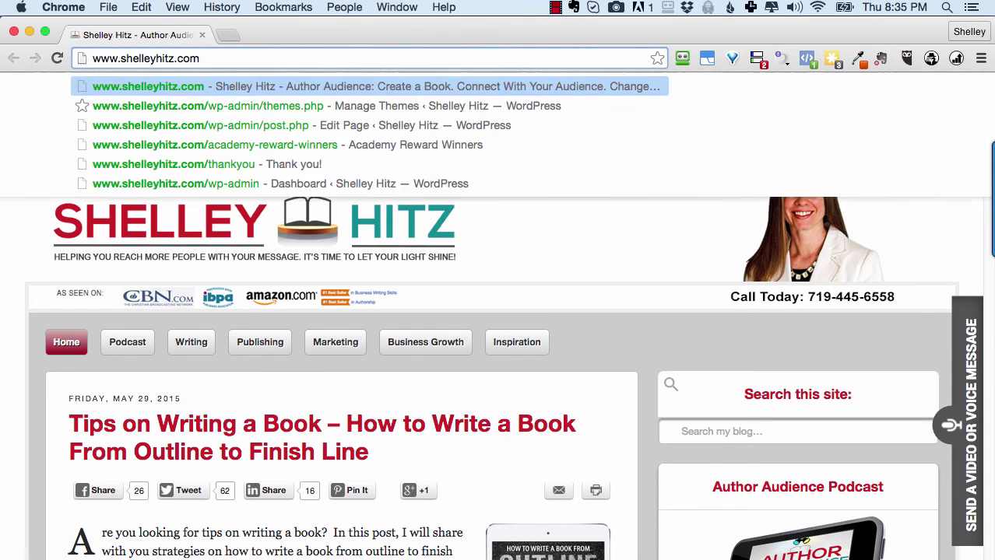
{"action": "type", "text": "tline"}
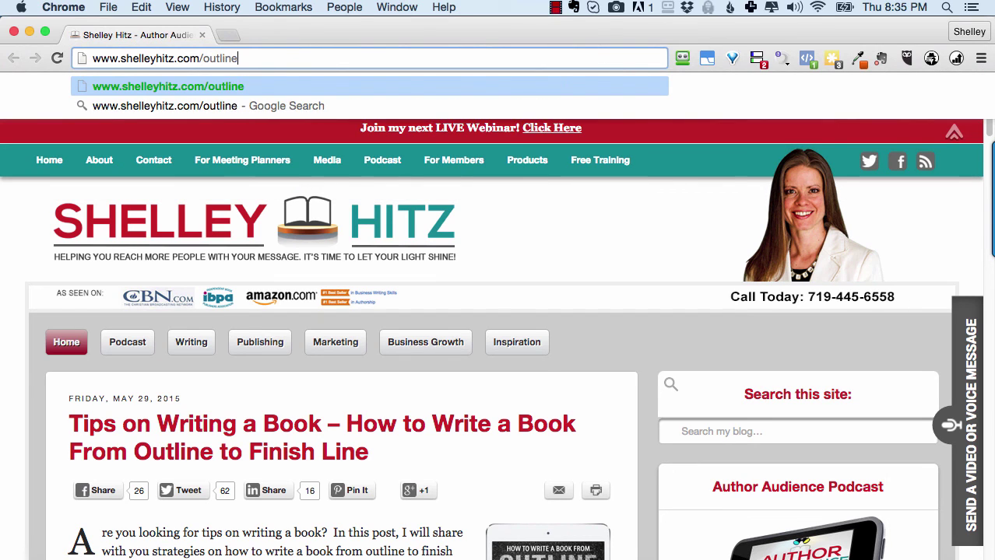
{"action": "key", "text": "Return"}
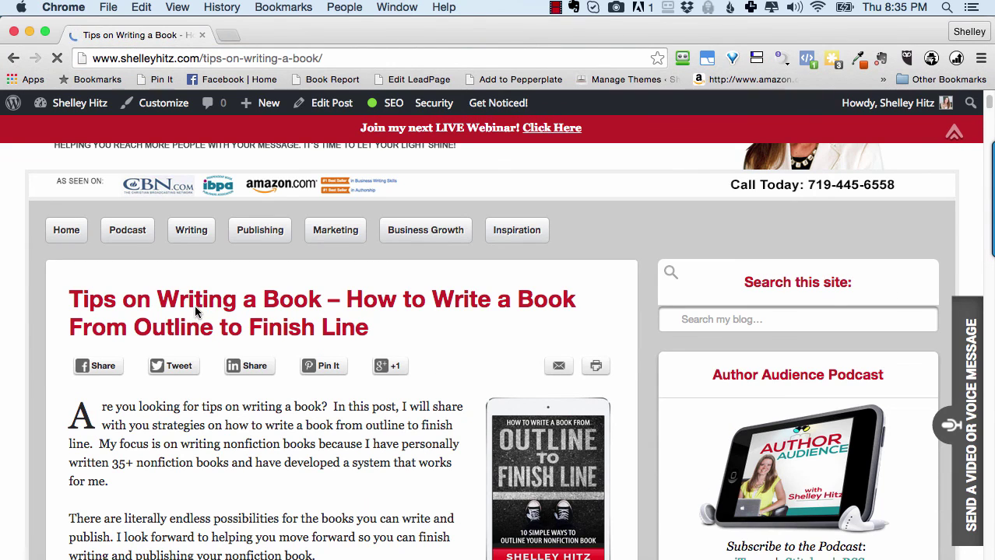
- Look over the article's introduction, view the free-access sign-up form linked from the "Outline to Finish Line" book cover, and dismiss it
{"action": "scroll", "coordinate": [238, 279], "scroll_direction": "down", "scroll_amount": 2}
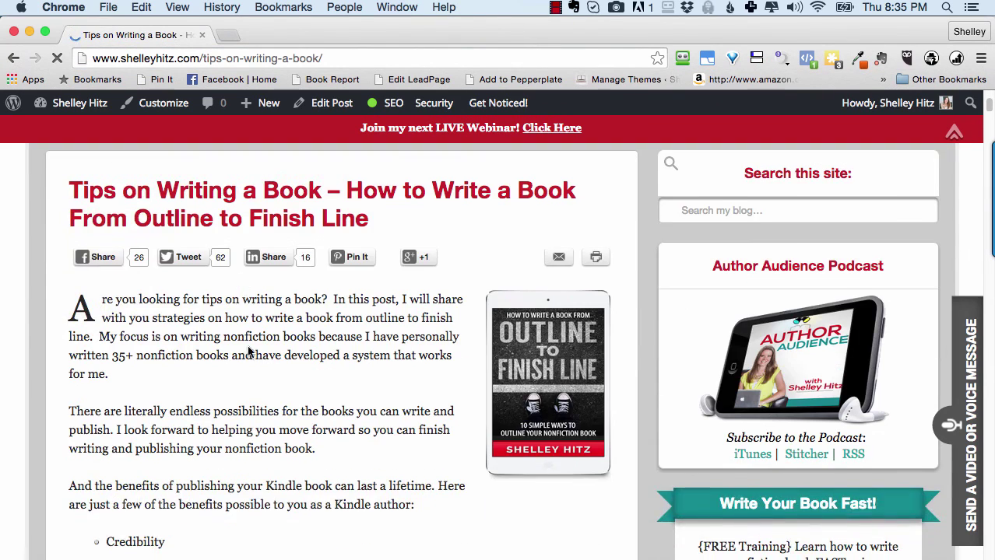
{"action": "scroll", "coordinate": [257, 336], "scroll_direction": "down", "scroll_amount": 4}
{"action": "scroll", "coordinate": [234, 342], "scroll_direction": "up", "scroll_amount": 6}
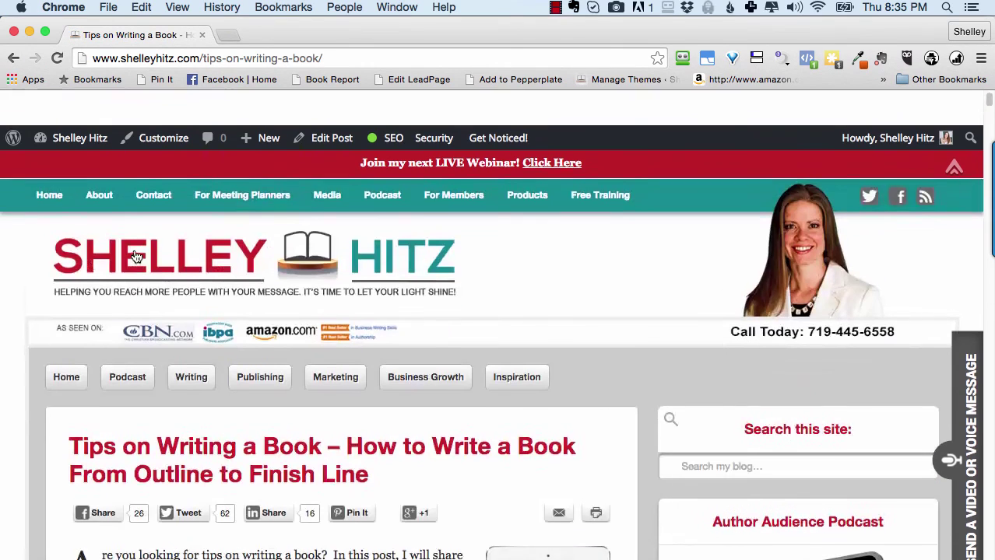
{"action": "scroll", "coordinate": [200, 349], "scroll_direction": "down", "scroll_amount": 6}
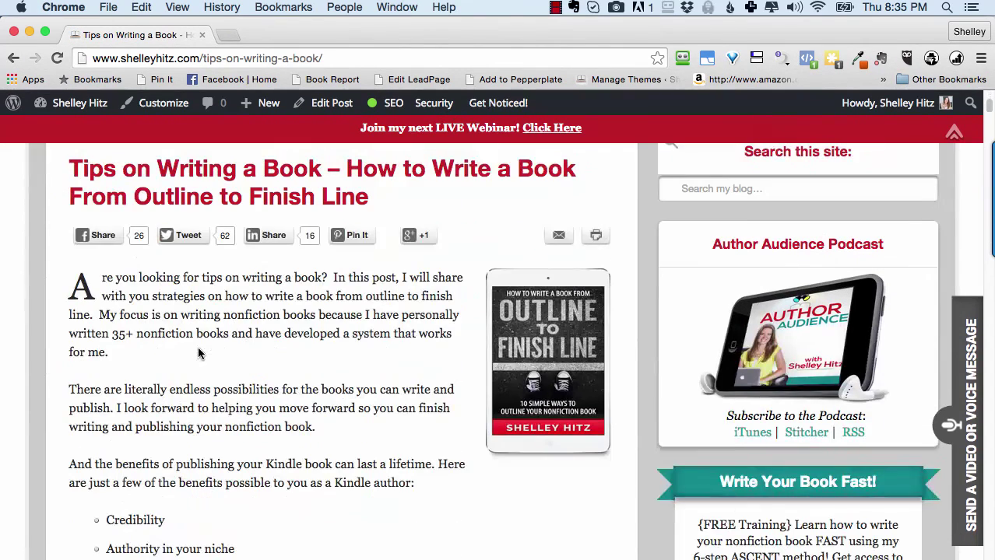
{"action": "left_click", "coordinate": [553, 331]}
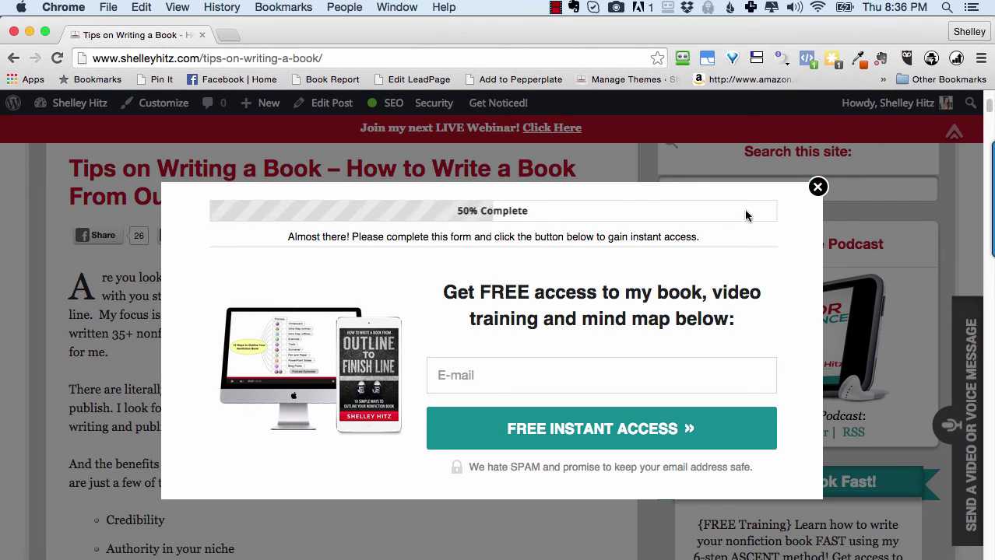
{"action": "left_click", "coordinate": [817, 186]}
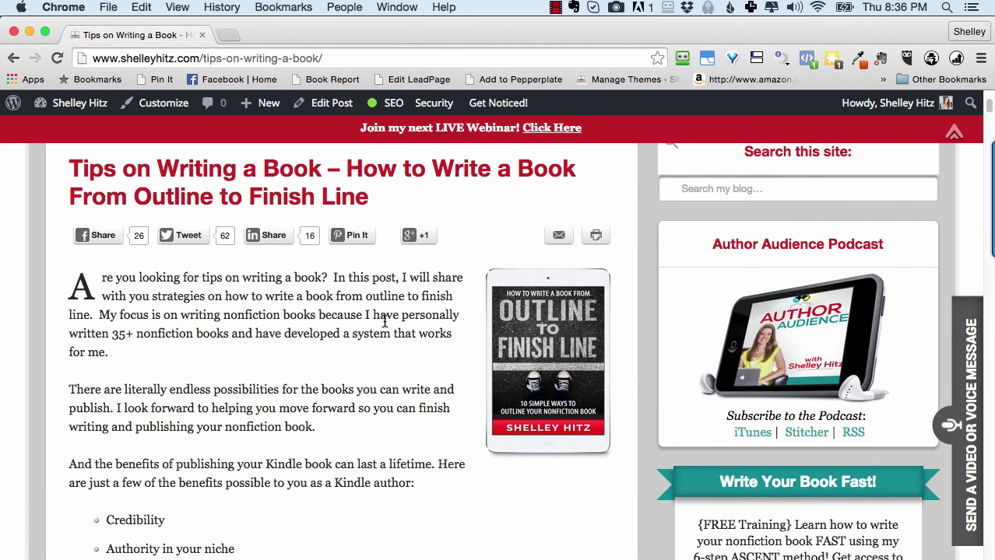